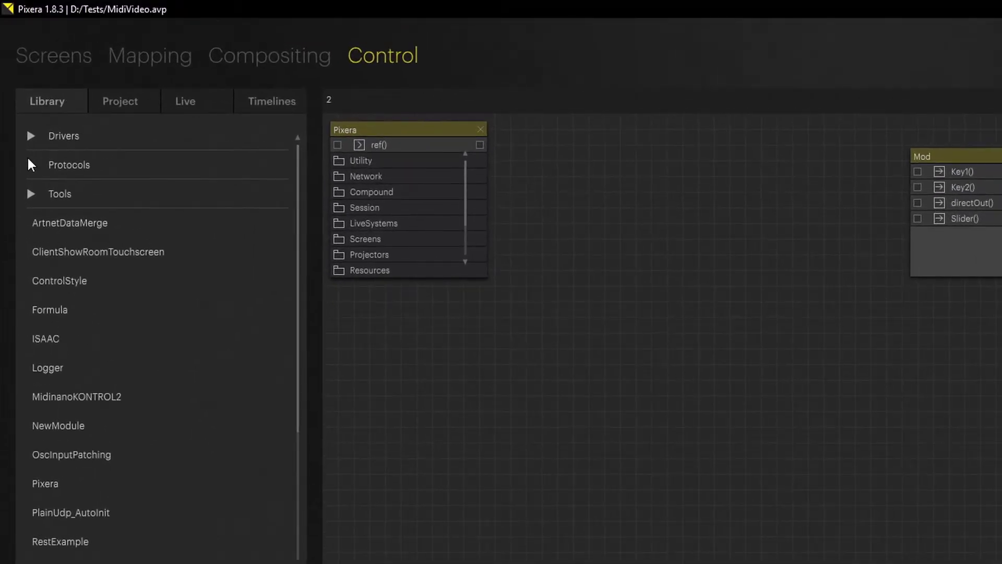
# Expand the Library's Protocols group and scroll down to the SimpleMidi module
pyautogui.click(30, 165)
pyautogui.scroll(-3, 158, 454)
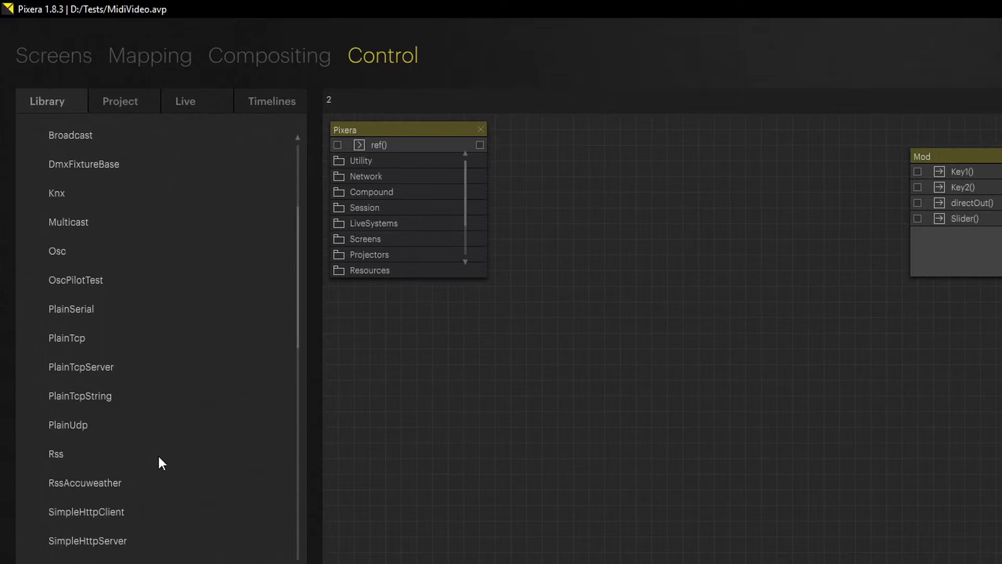
pyautogui.scroll(-3, 102, 409)
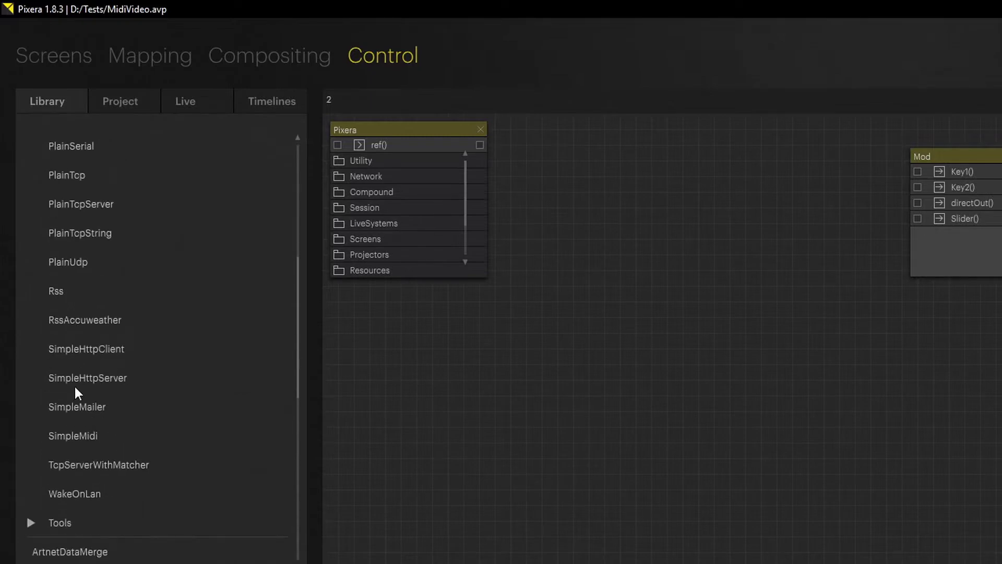
# Drop a SimpleMidi module onto the Control canvas and expand the node to list every send/recv function
pyautogui.moveTo(88, 440); pyautogui.dragTo(431, 308)
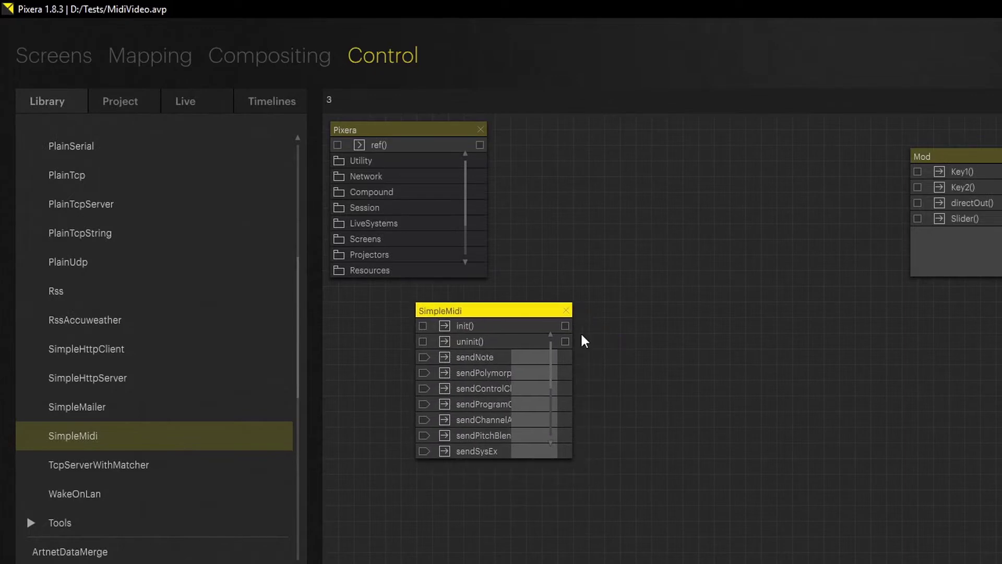
pyautogui.scroll(1, 621, 353)
pyautogui.scroll(1, 621, 353)
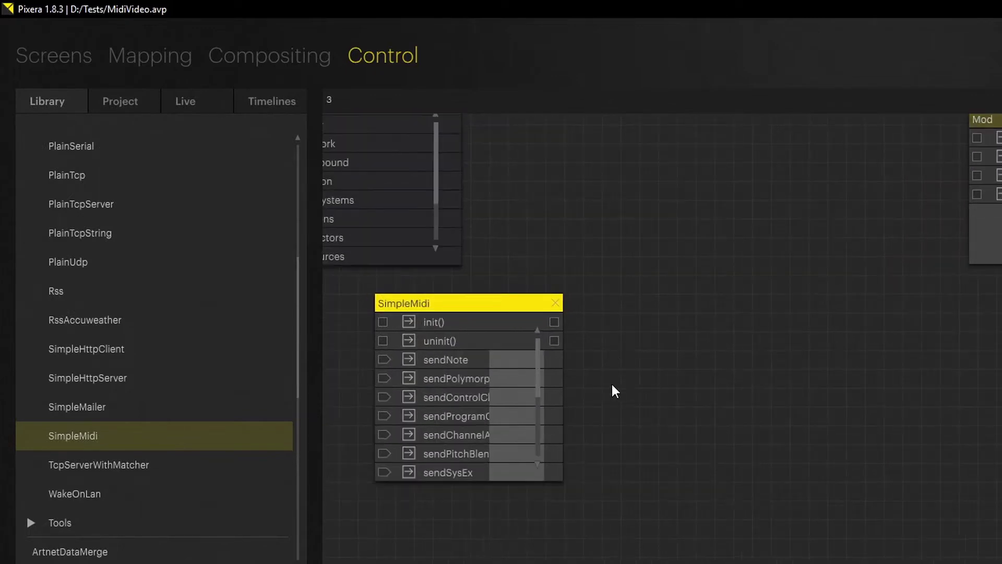
pyautogui.doubleClick(560, 480)
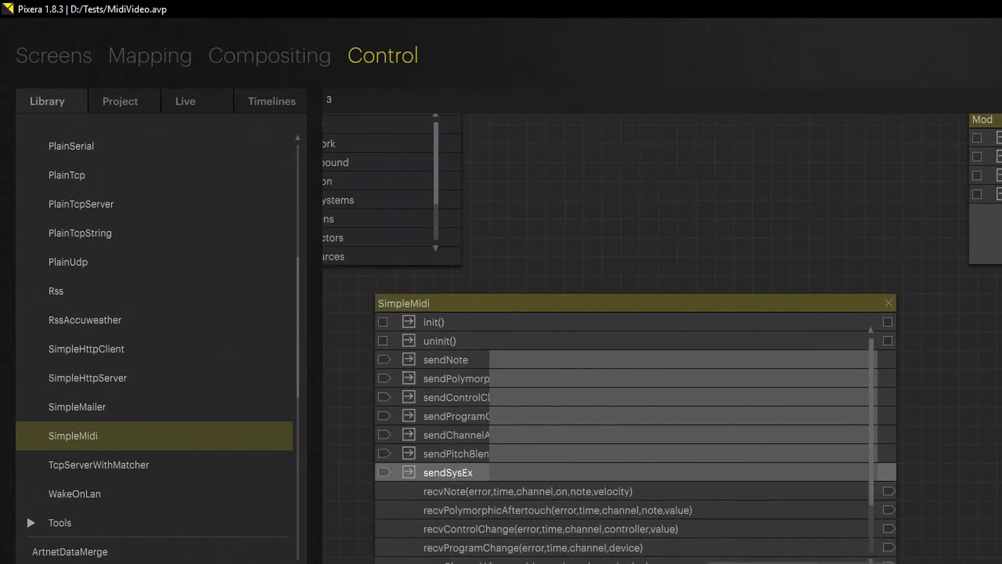
pyautogui.moveTo(653, 320); pyautogui.dragTo(615, 196)
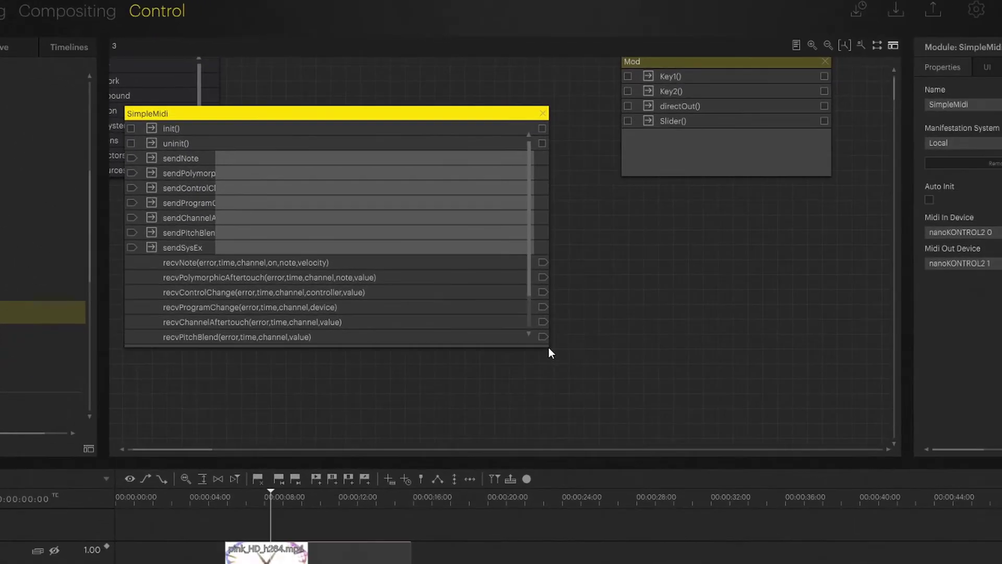
pyautogui.doubleClick(551, 352)
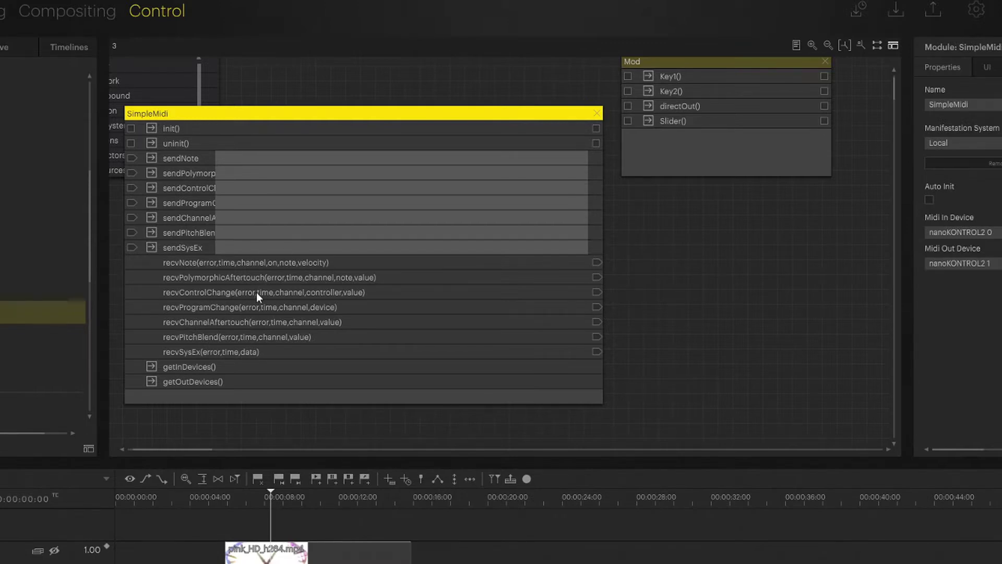
# Set SimpleMidi's Midi In Device to USB MIDI Interface 0 and Midi Out Device to USB MIDI Interface 1
pyautogui.moveTo(908, 286); pyautogui.dragTo(728, 268)
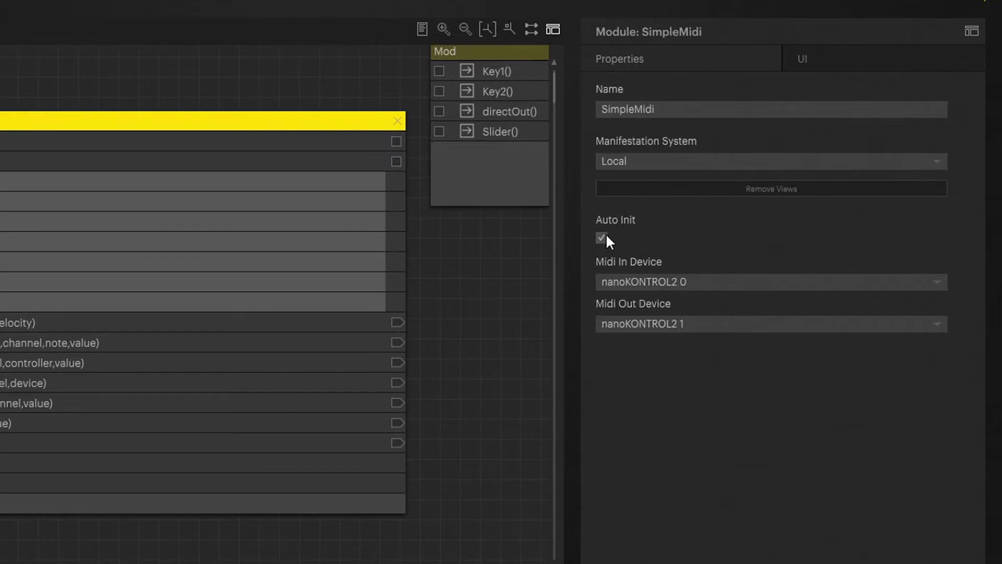
pyautogui.click(639, 277)
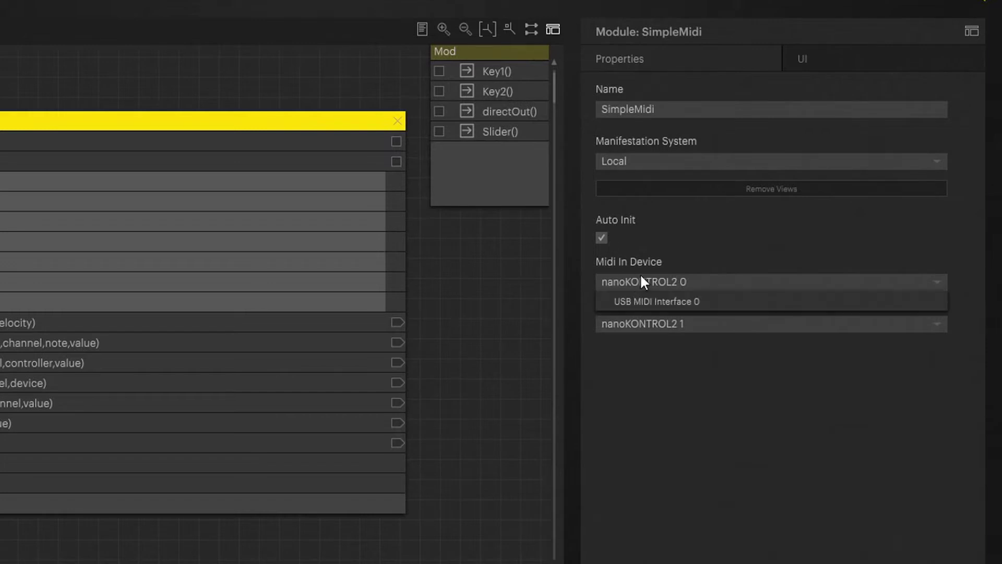
pyautogui.click(656, 303)
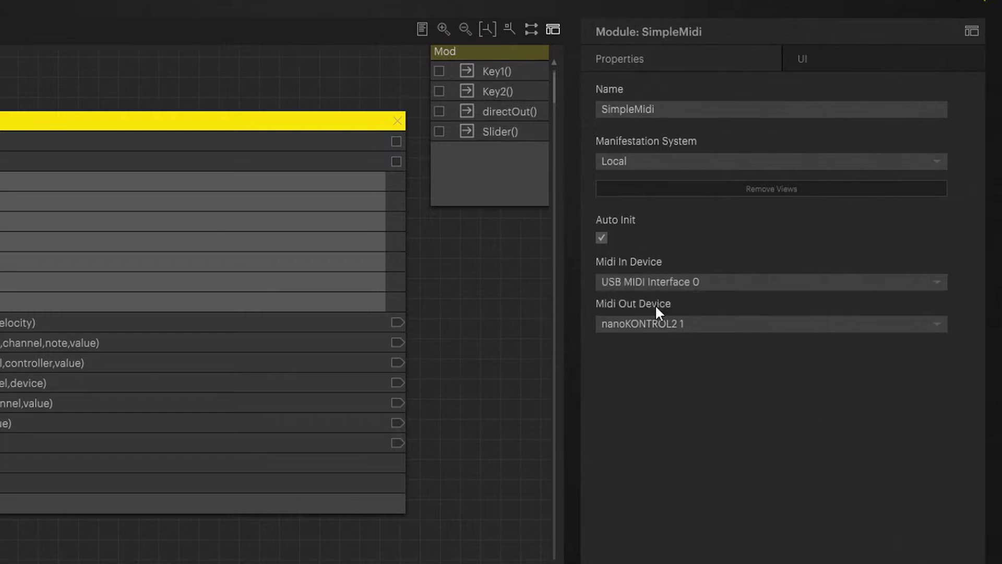
pyautogui.click(659, 322)
pyautogui.click(659, 361)
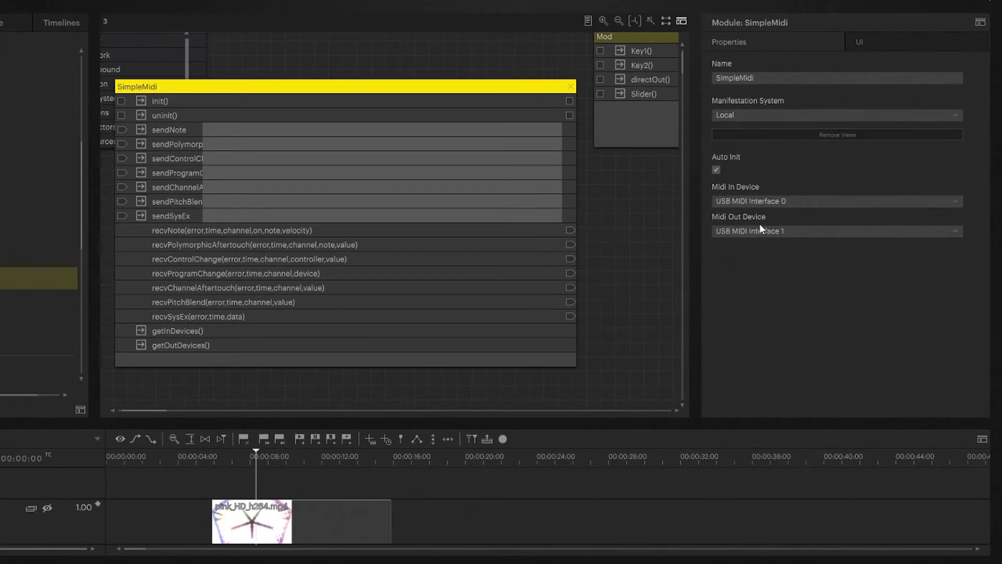
# Run SimpleMidi's init() and show the recvNote function's properties in a widened Function panel
pyautogui.click(142, 100)
pyautogui.click(329, 229)
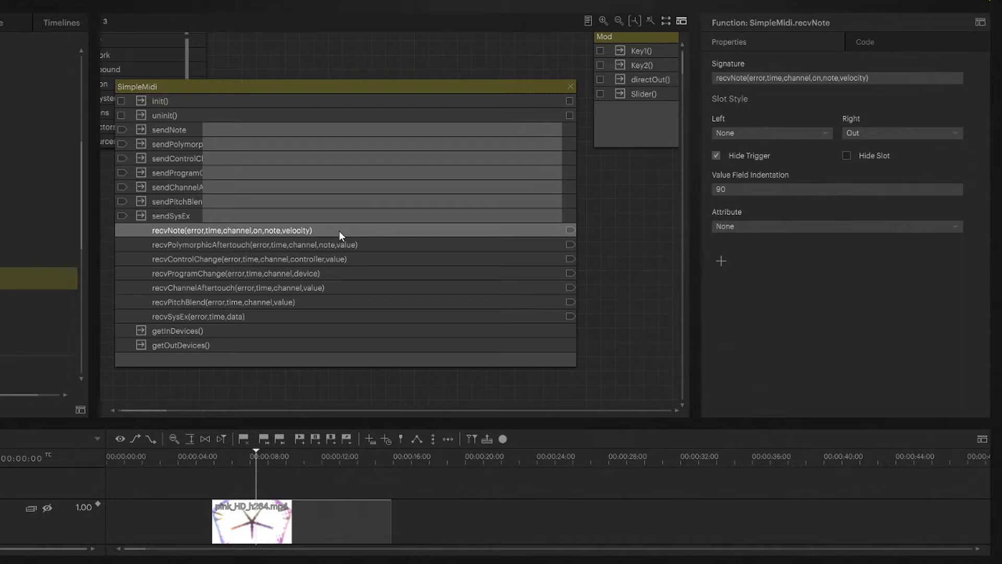
pyautogui.moveTo(688, 202); pyautogui.dragTo(760, 201)
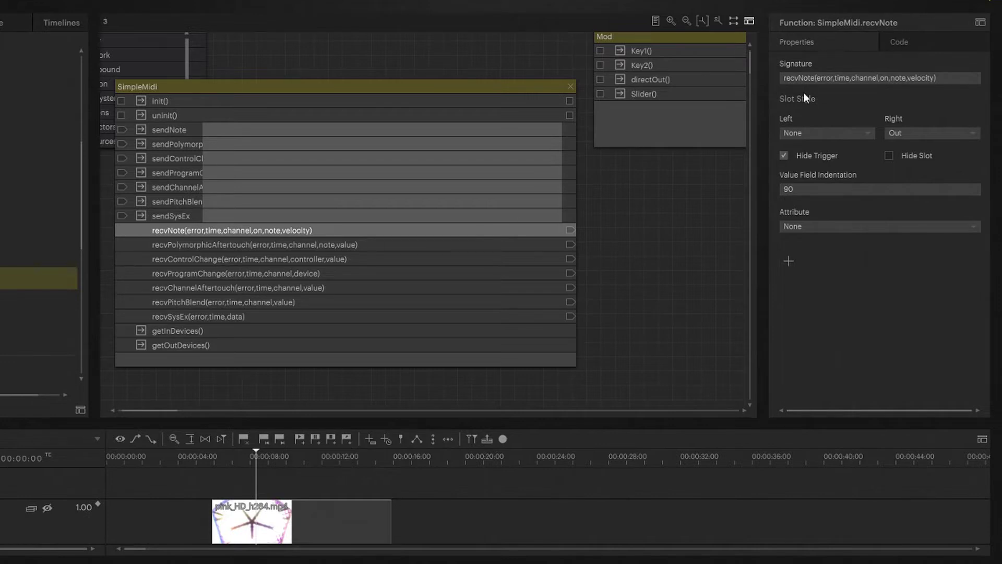
pyautogui.moveTo(788, 257); pyautogui.dragTo(788, 262)
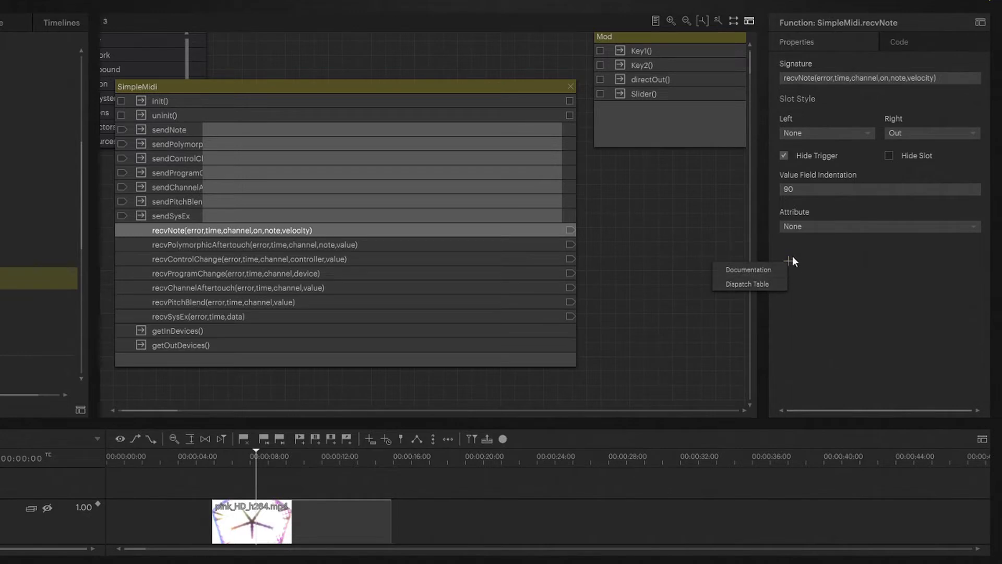
pyautogui.click(834, 208)
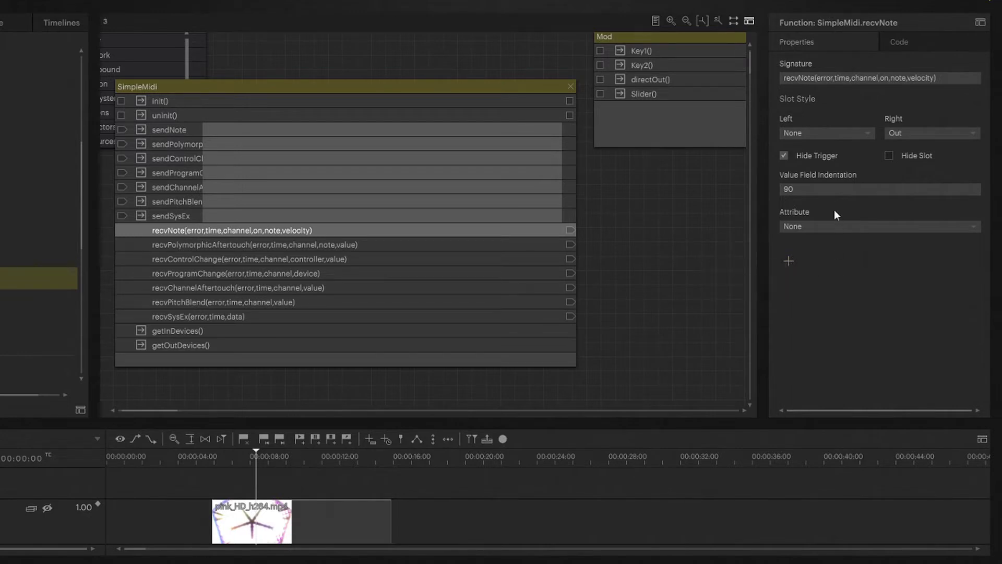
pyautogui.click(788, 262)
pyautogui.click(753, 291)
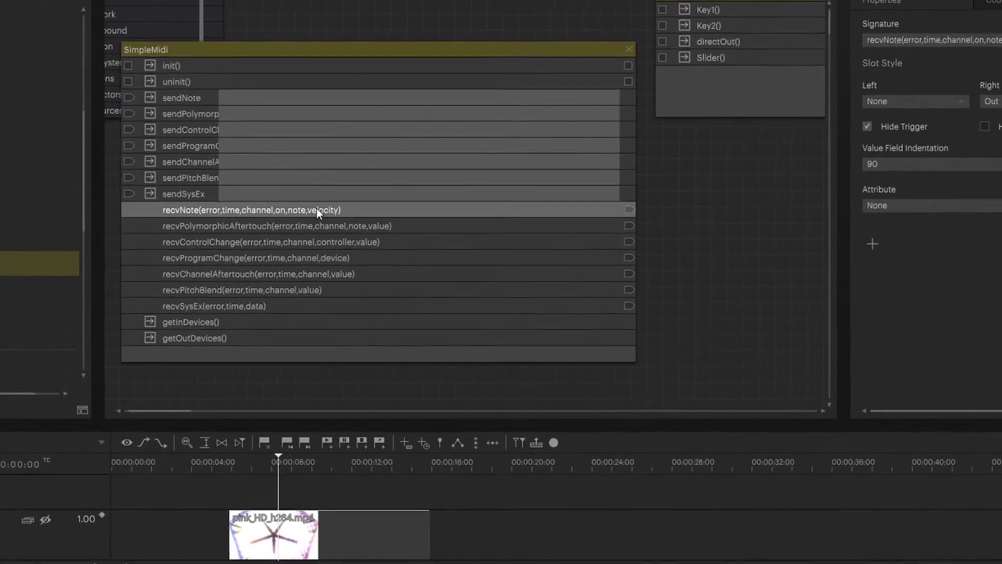
# Launch recvNote's Dispatch Table Builder and add a row from the last received values 0.10,0.00,false,59.00,67.00
pyautogui.rightClick(317, 208)
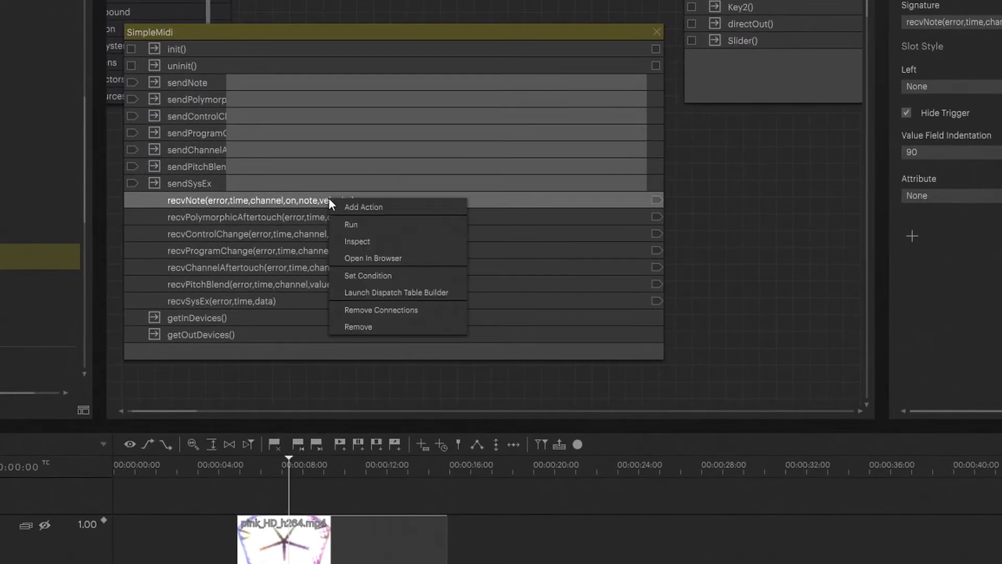
pyautogui.click(348, 295)
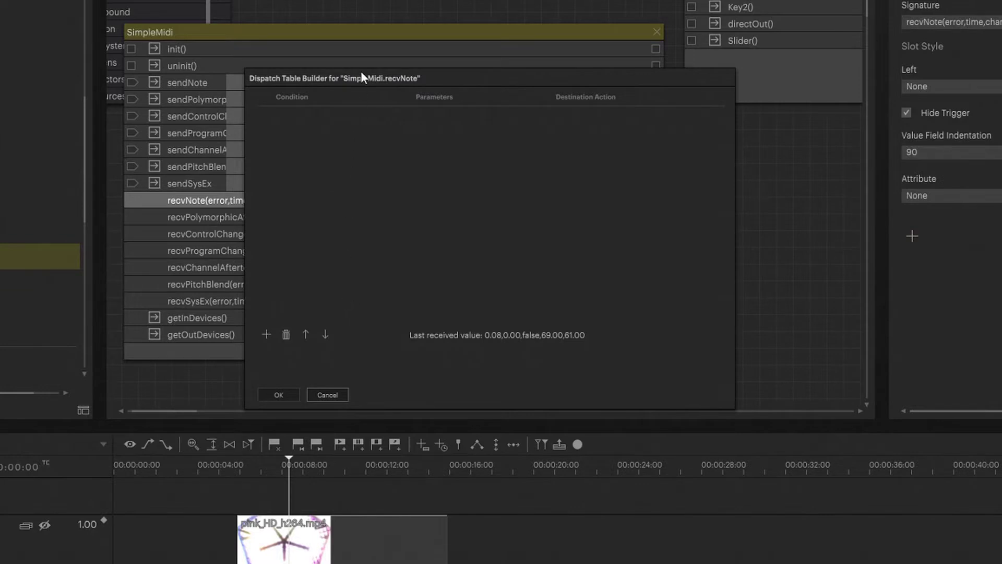
pyautogui.moveTo(364, 77); pyautogui.dragTo(329, 0)
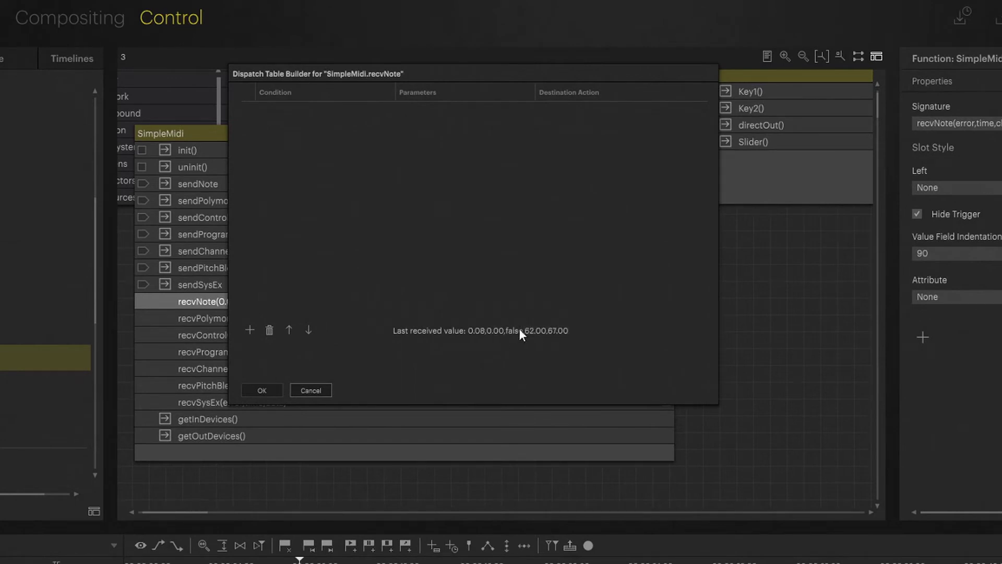
pyautogui.click(266, 391)
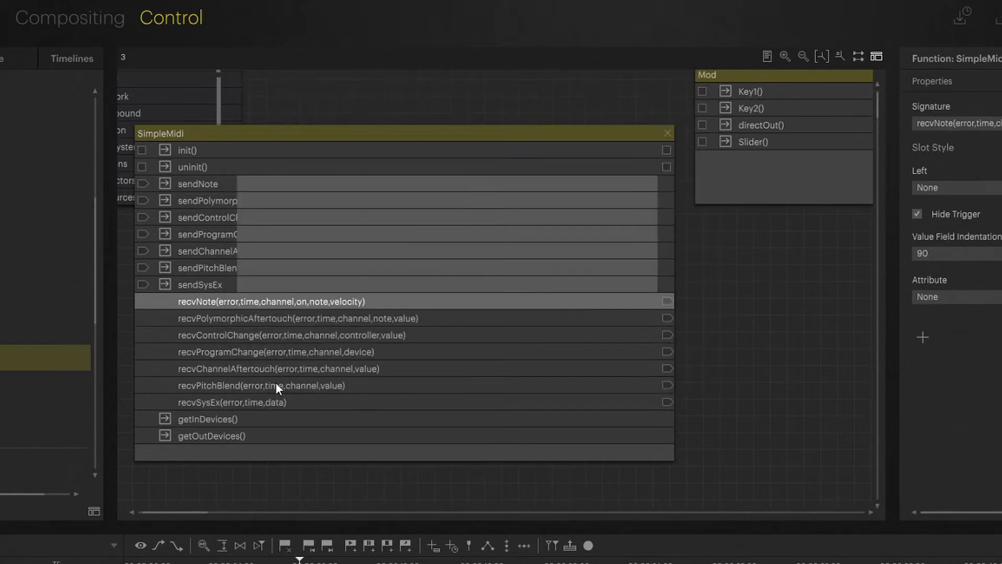
pyautogui.rightClick(322, 301)
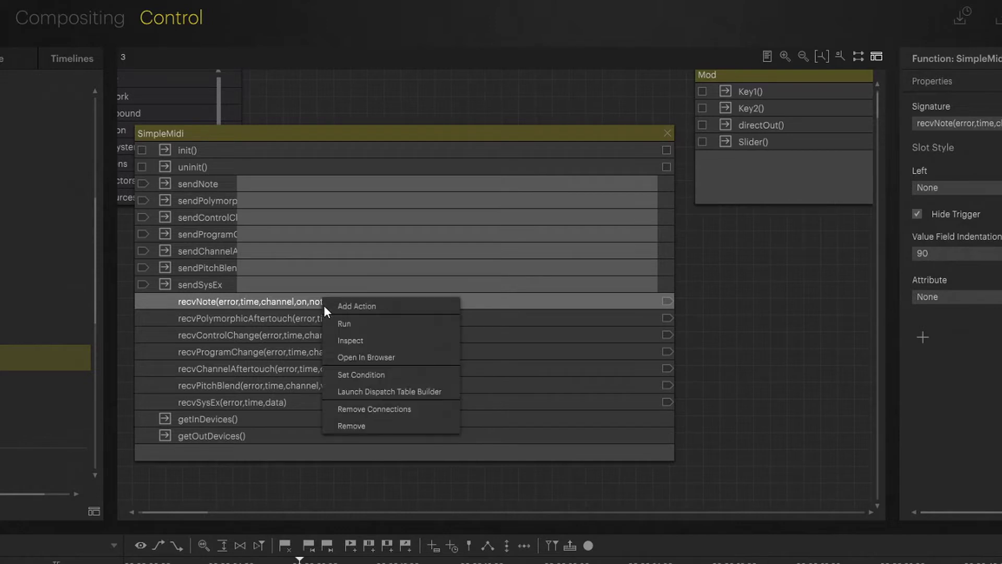
pyautogui.click(369, 390)
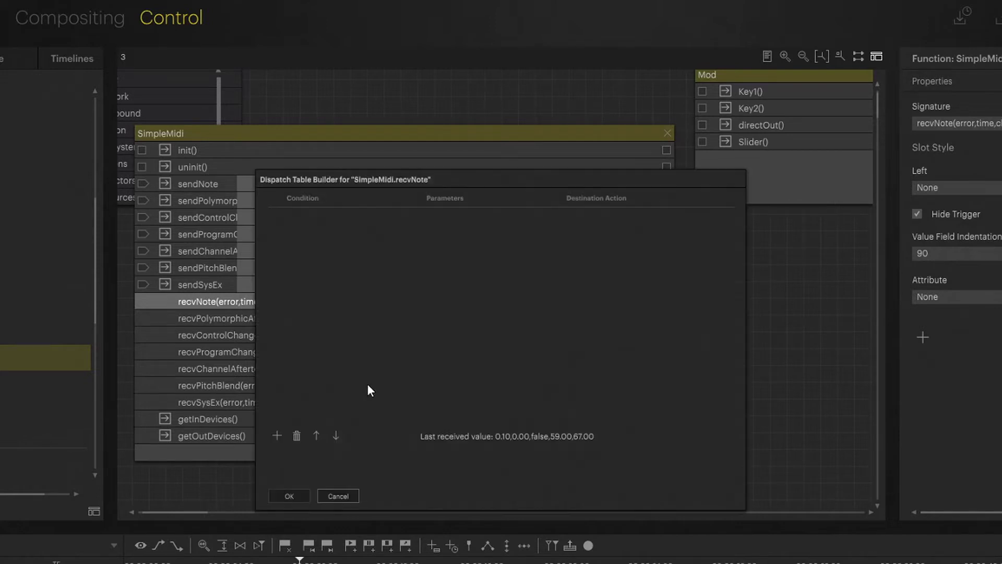
pyautogui.click(277, 435)
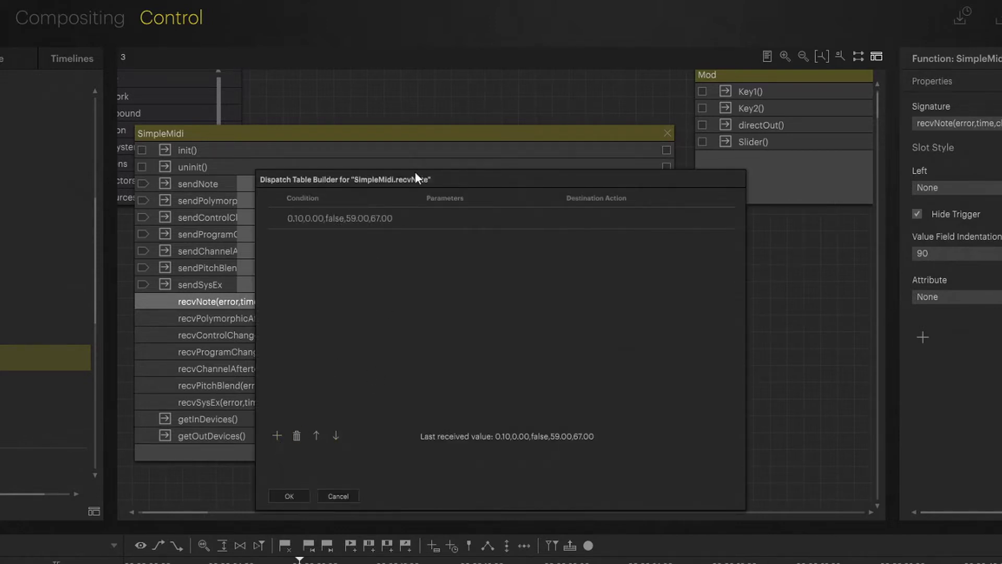
pyautogui.moveTo(415, 179); pyautogui.dragTo(608, 152)
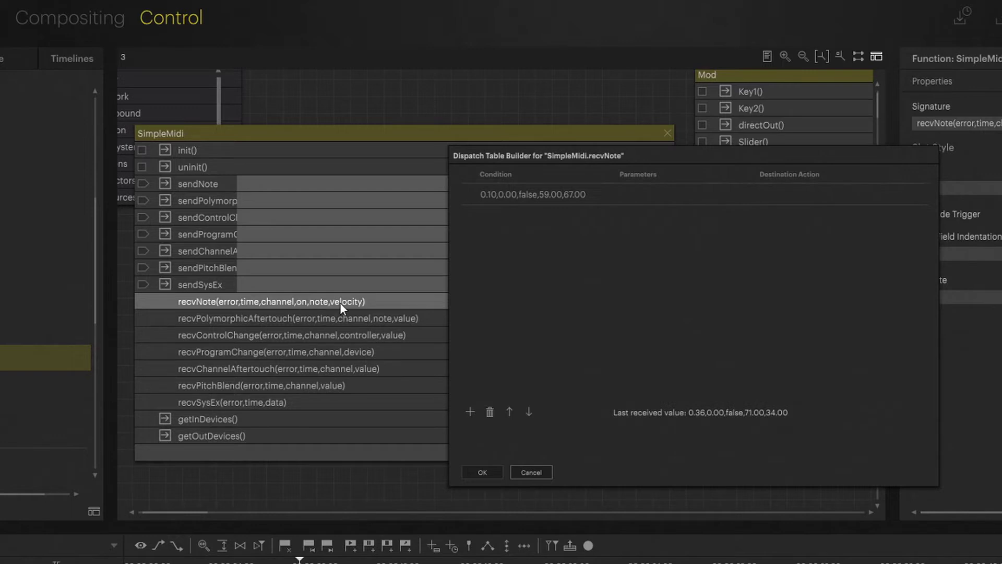
# Rewrite the recvNote dispatch row's Condition cell as 'note==60 and on==true'
pyautogui.doubleClick(531, 195)
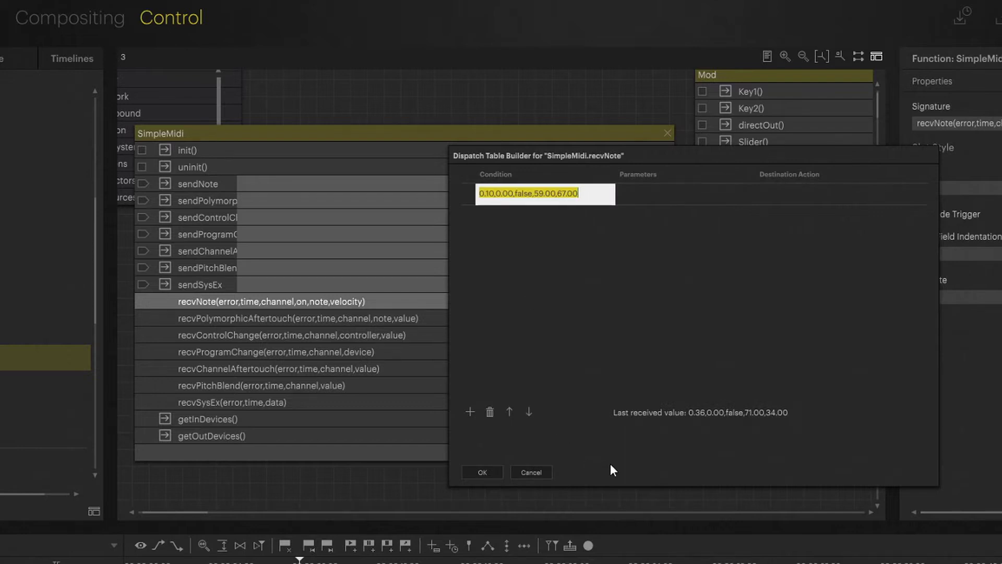
pyautogui.write('note')
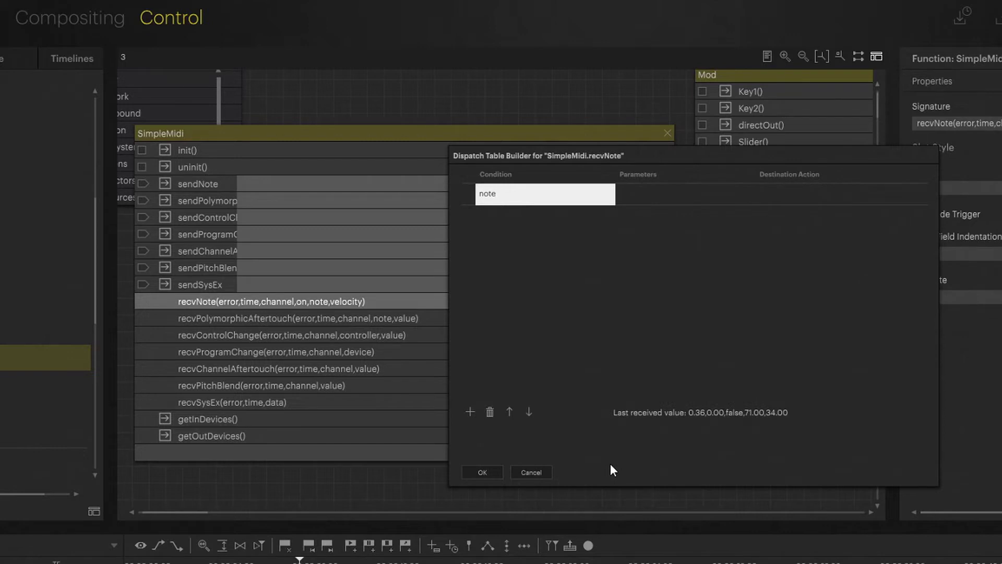
pyautogui.write('==60')
pyautogui.write('and on==true')
pyautogui.press('Return')
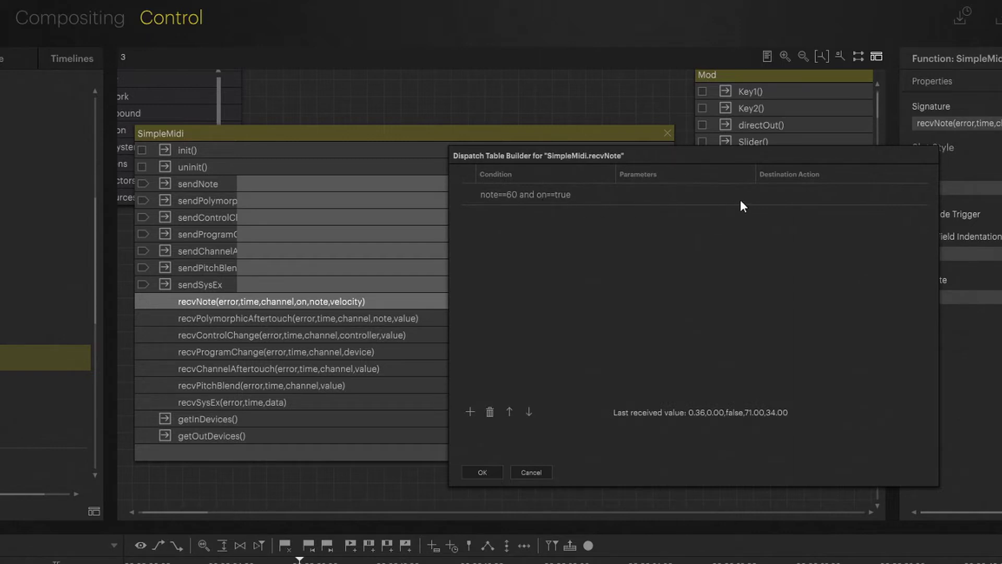
# Reopen recvNote's dispatch table and enter Mod.Key1 as the note==60 rule's Destination Action
pyautogui.moveTo(746, 157); pyautogui.dragTo(413, 159)
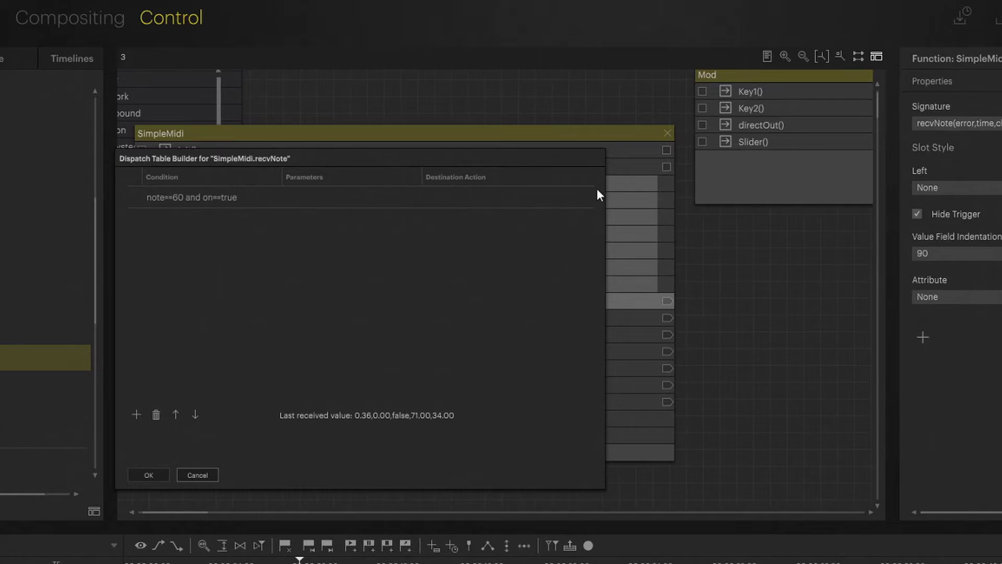
pyautogui.moveTo(737, 73); pyautogui.dragTo(737, 124)
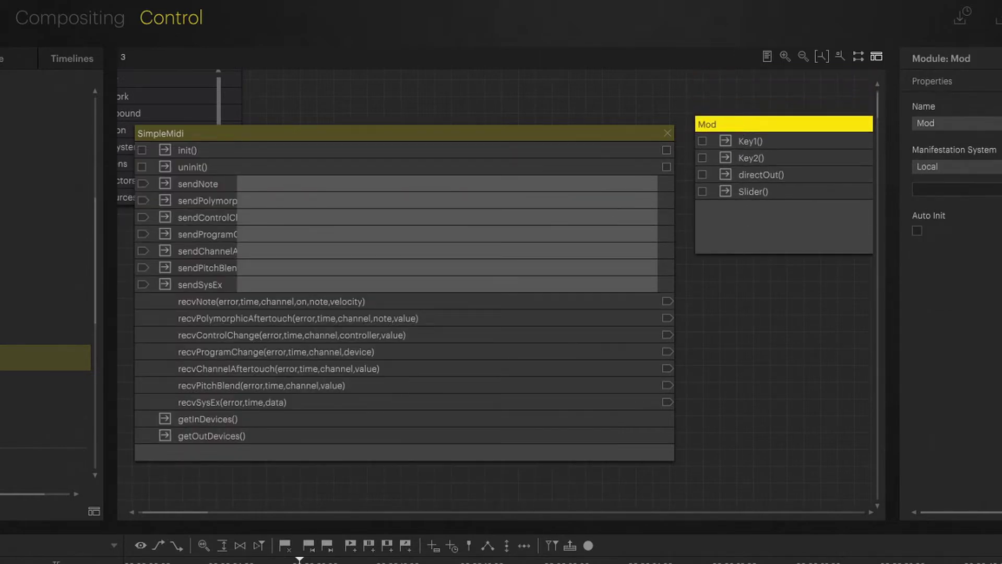
pyautogui.doubleClick(365, 301)
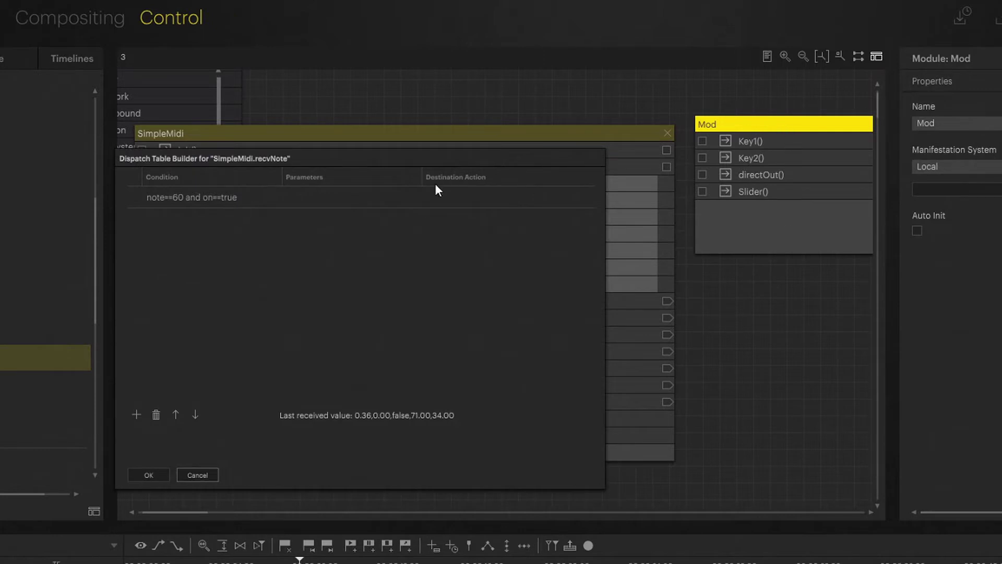
pyautogui.click(441, 197)
pyautogui.write('Mod')
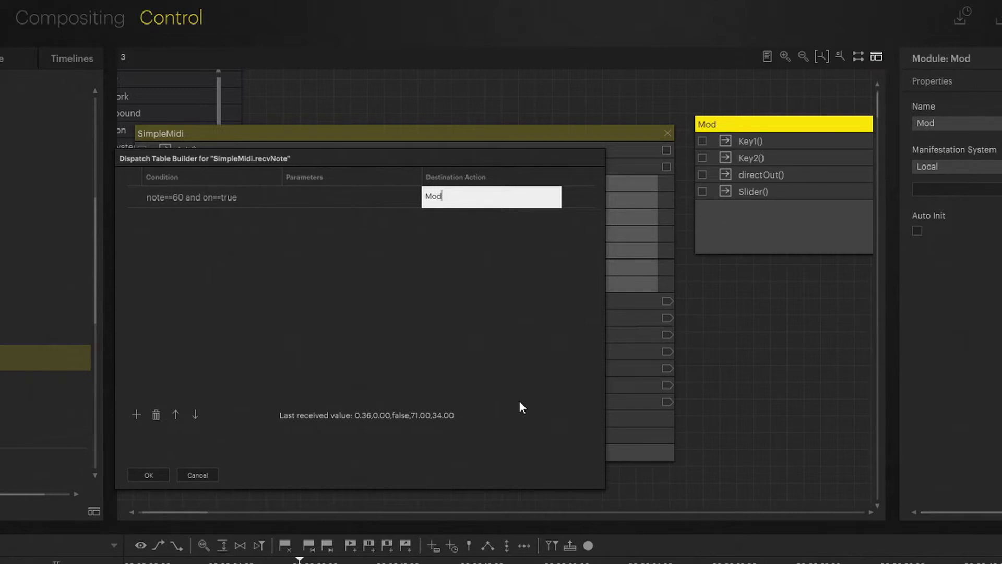
pyautogui.write('.Key1')
# Confirm the Dispatch Table Builder with OK so MIDI note 60 triggers Mod.Key1
pyautogui.click(149, 475)
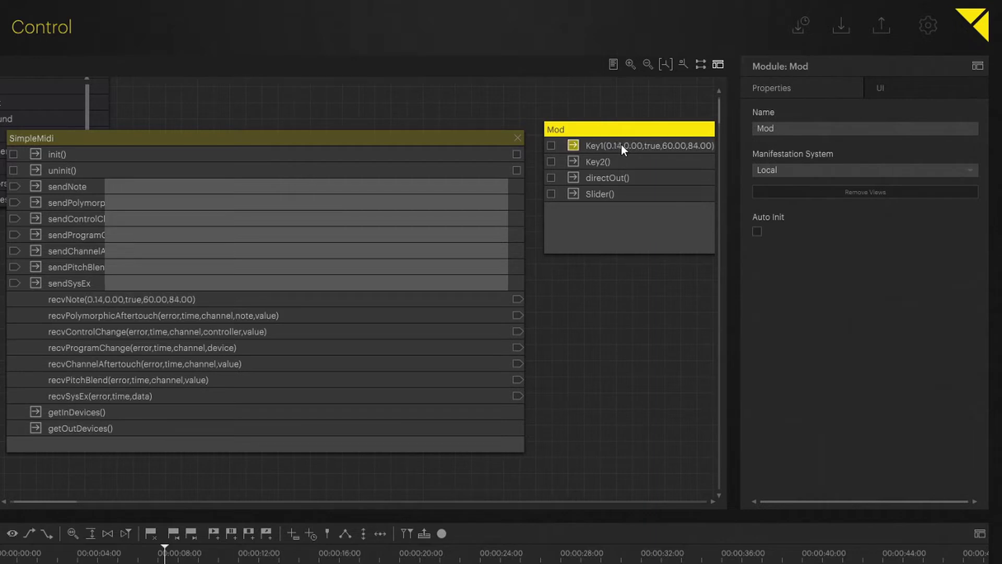
# In Mod.Key1's block code, remove the old Pixera Timeline 1 pause chain and add a fresh Pixera block
pyautogui.click(599, 145)
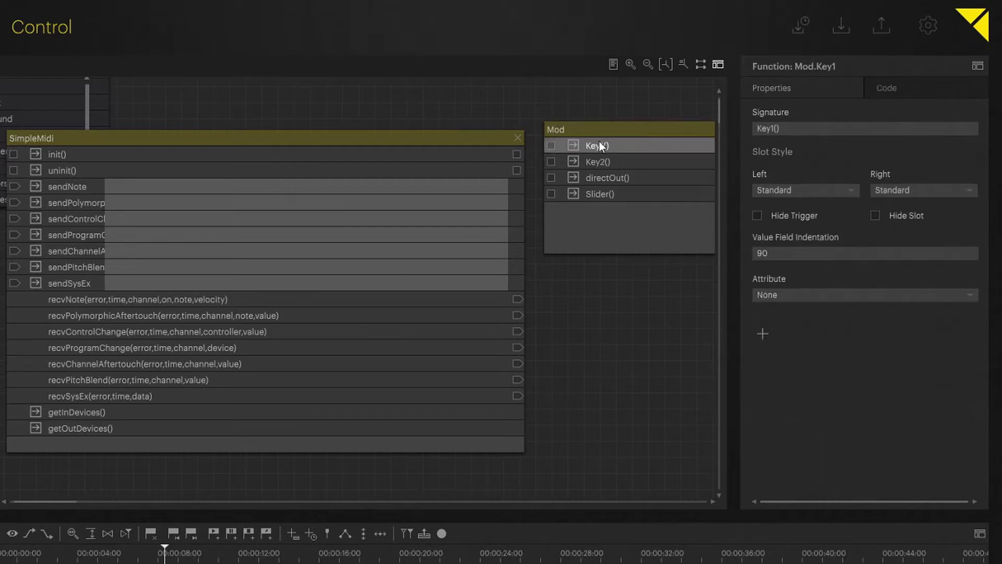
pyautogui.click(919, 85)
pyautogui.click(765, 121)
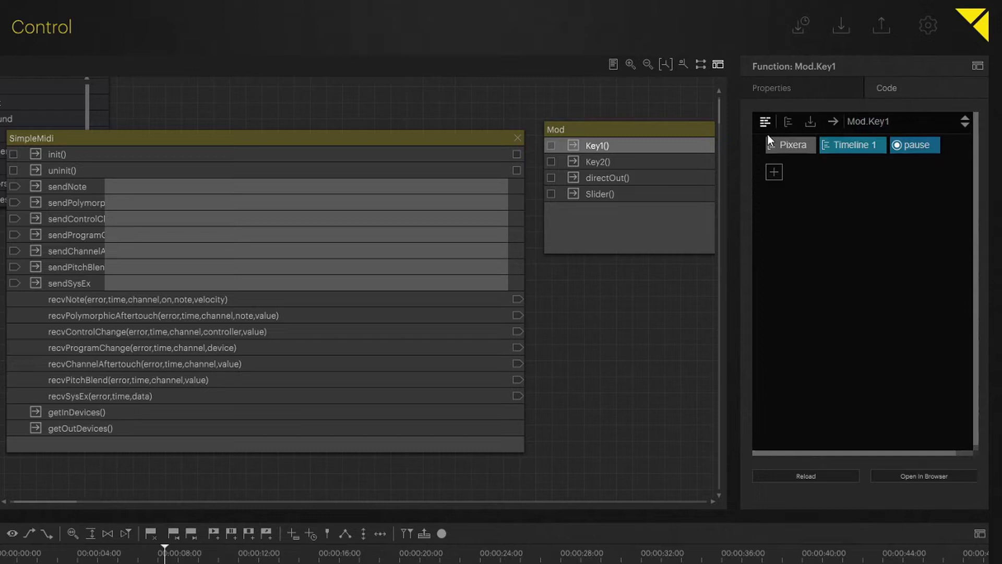
pyautogui.rightClick(772, 147)
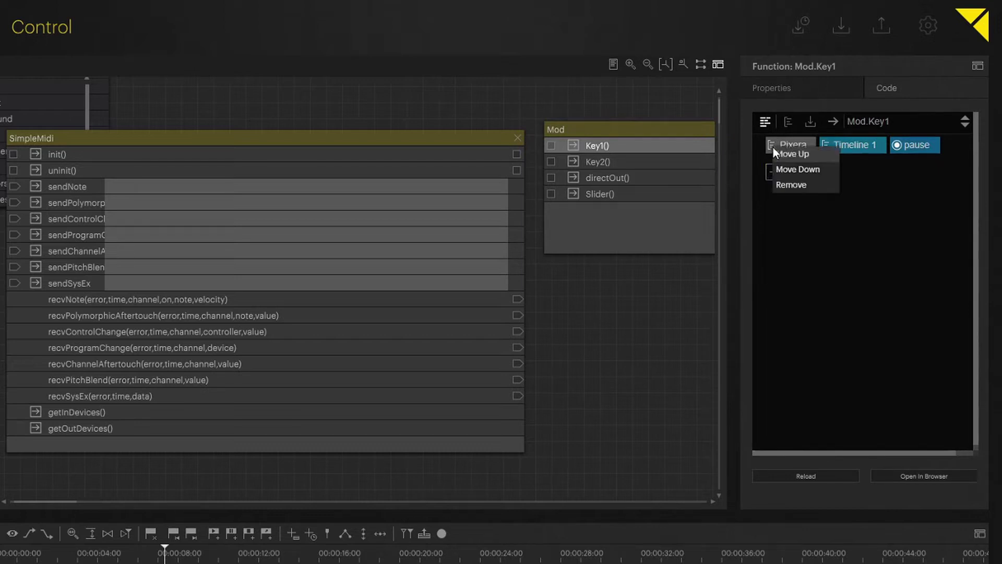
pyautogui.click(788, 183)
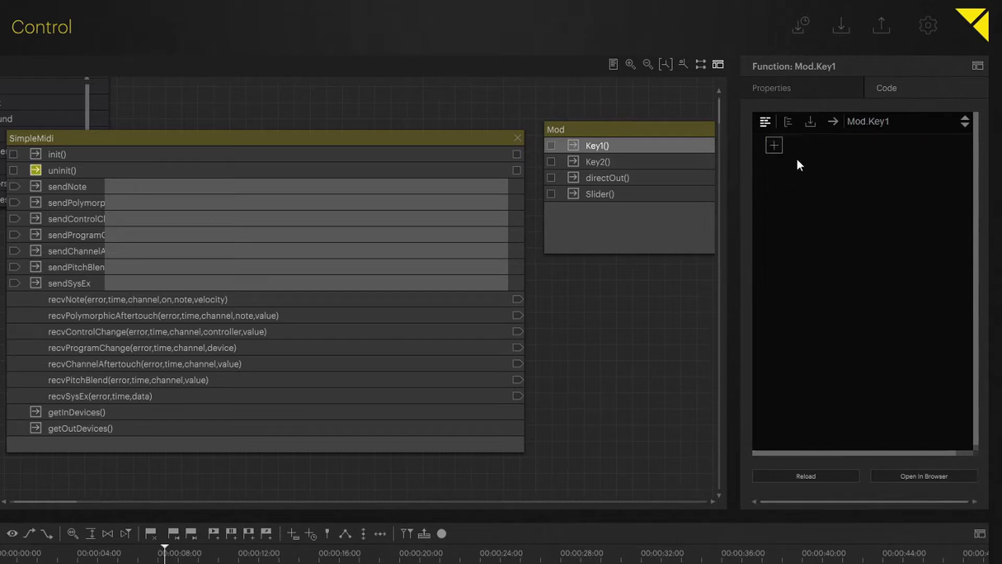
pyautogui.click(772, 145)
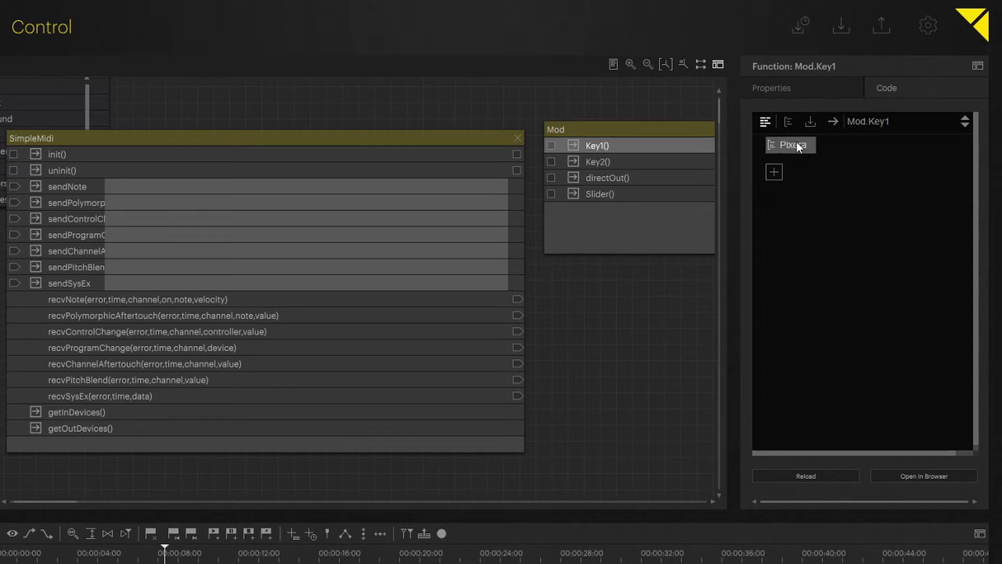
# Build the Key1 chain Pixera → Timelines → Timeline 1 → play, then reset the playhead to 00:00:00
pyautogui.click(796, 147)
pyautogui.click(862, 276)
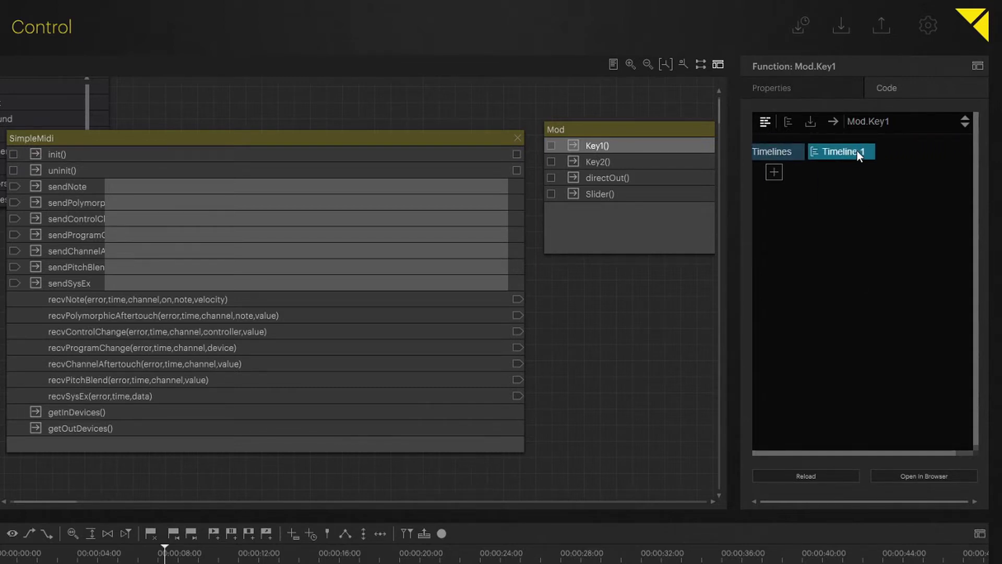
pyautogui.click(856, 151)
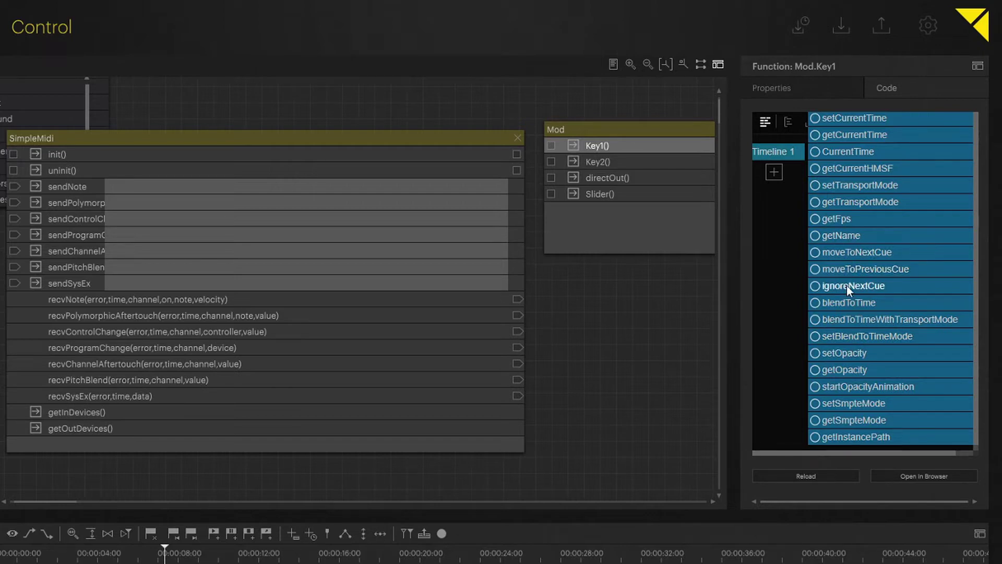
pyautogui.scroll(1, 864, 229)
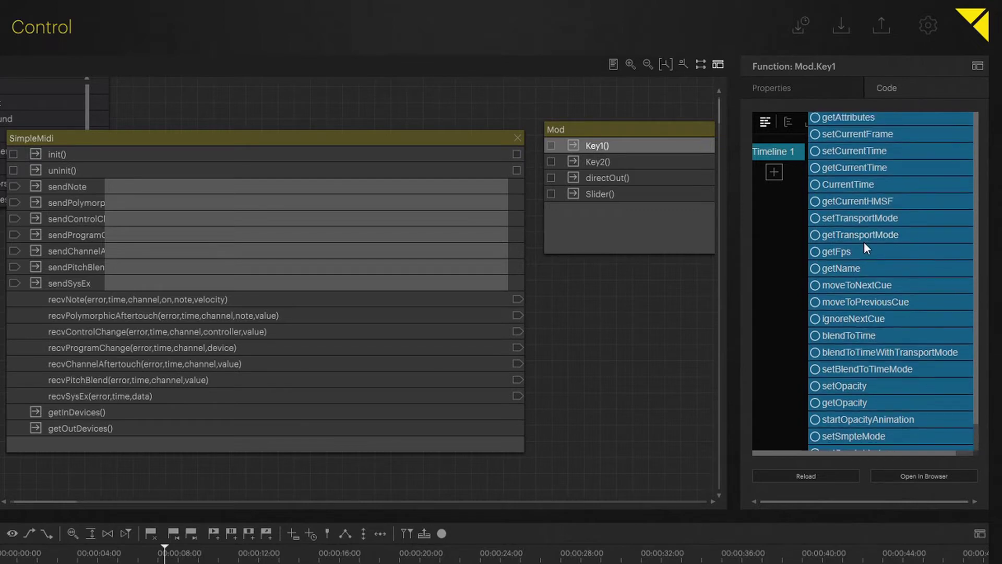
pyautogui.scroll(3, 863, 245)
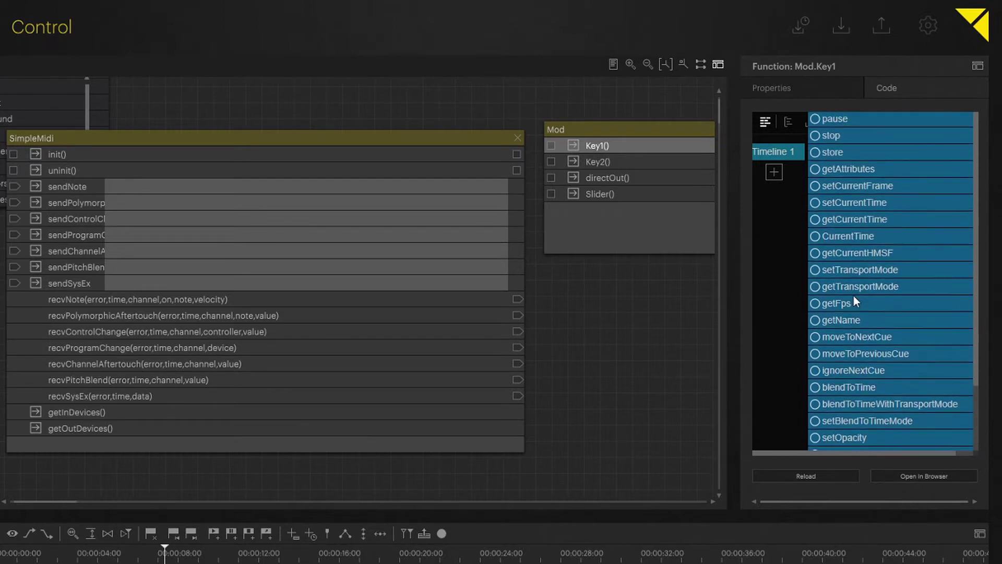
pyautogui.scroll(1, 849, 350)
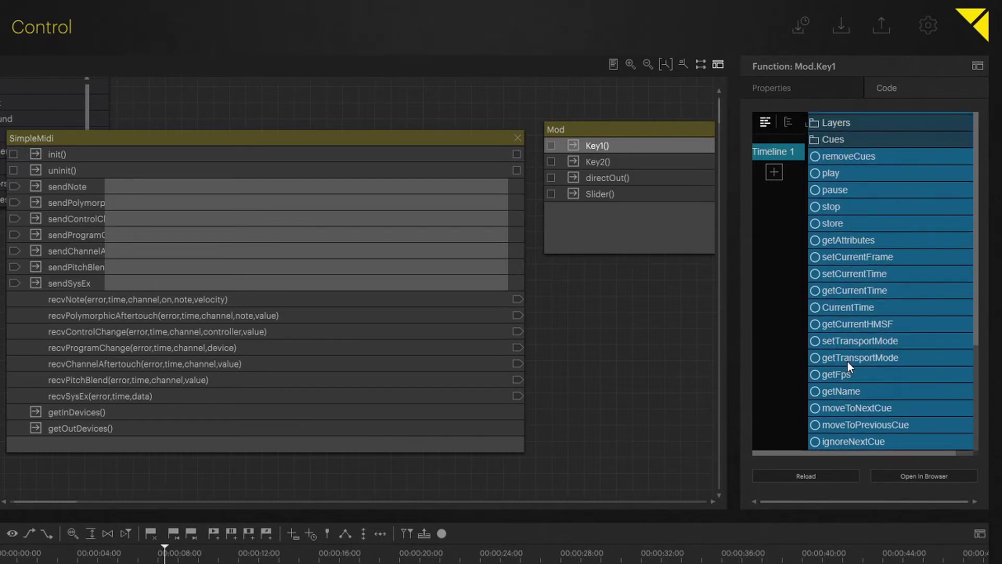
pyautogui.click(816, 174)
pyautogui.click(817, 173)
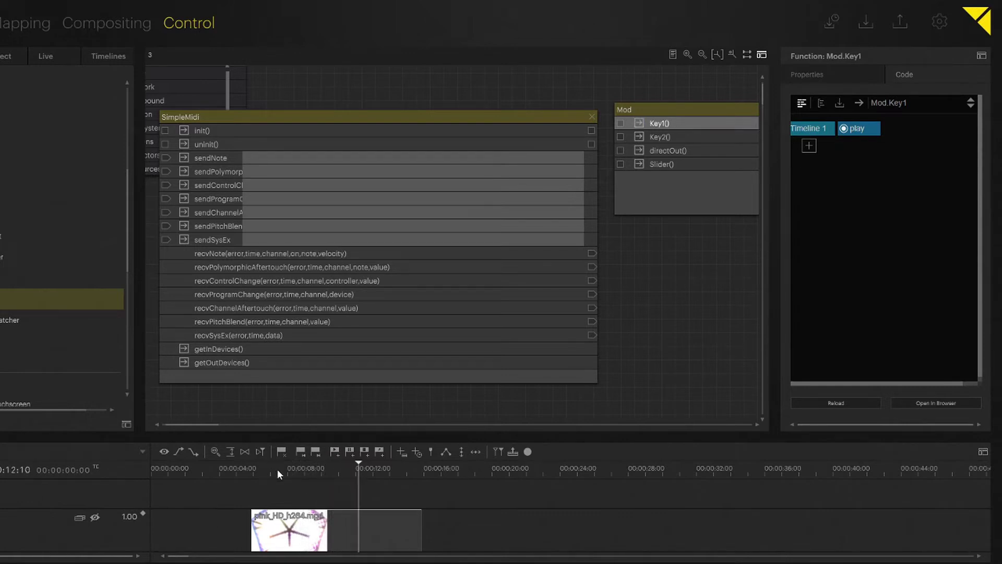
pyautogui.click(158, 465)
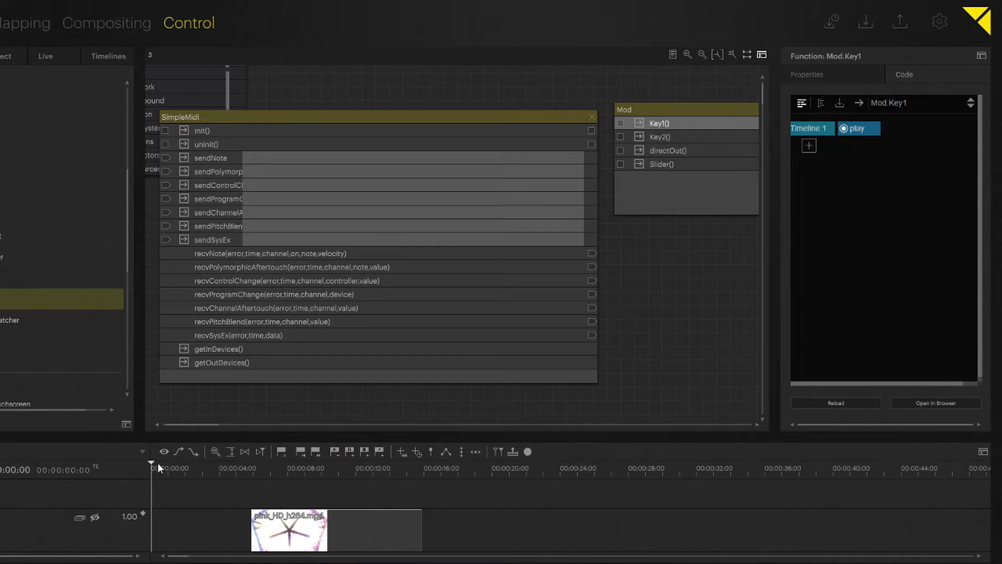
# Replace Key2's Timeline 1 play block with a Pixera Timelines > Timeline 1 > pause call
pyautogui.click(697, 136)
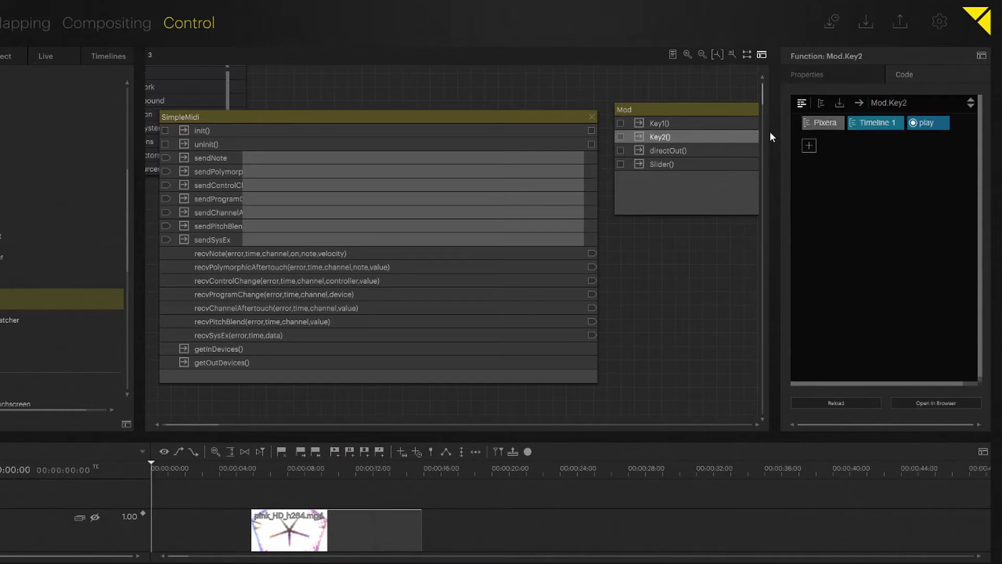
pyautogui.rightClick(810, 125)
pyautogui.click(825, 159)
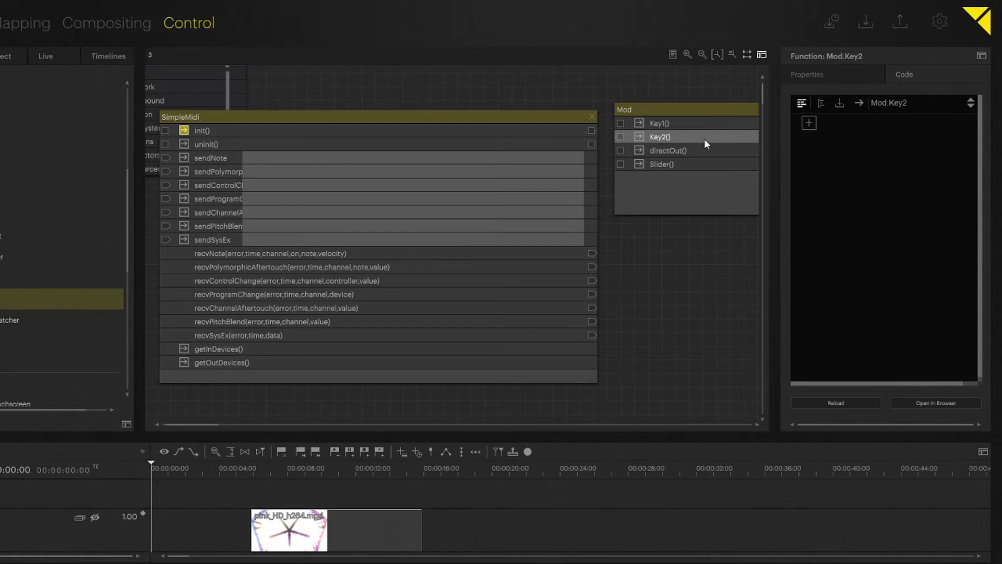
pyautogui.click(808, 124)
pyautogui.moveTo(833, 124)
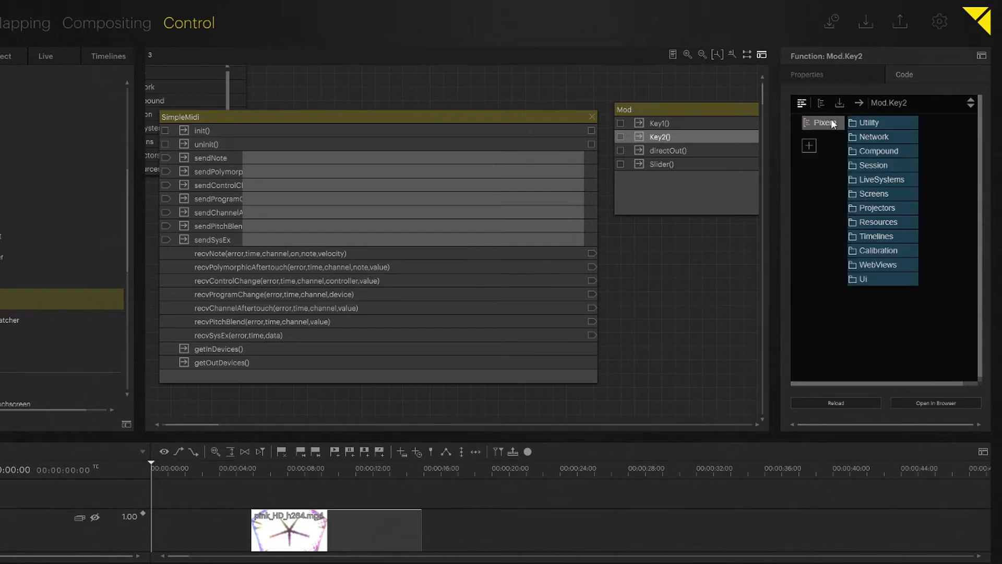
pyautogui.click(875, 236)
pyautogui.click(934, 123)
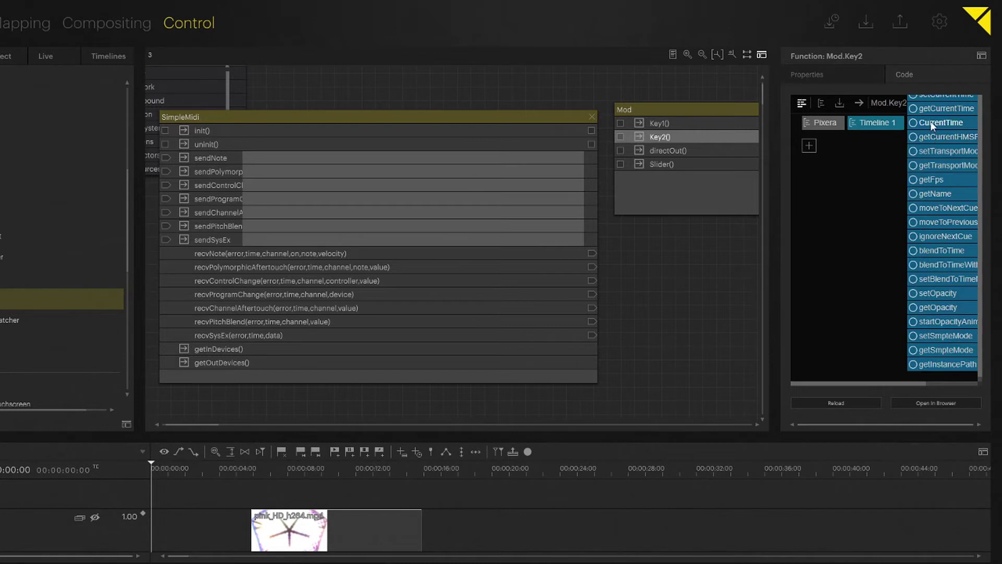
pyautogui.scroll(4, 931, 126)
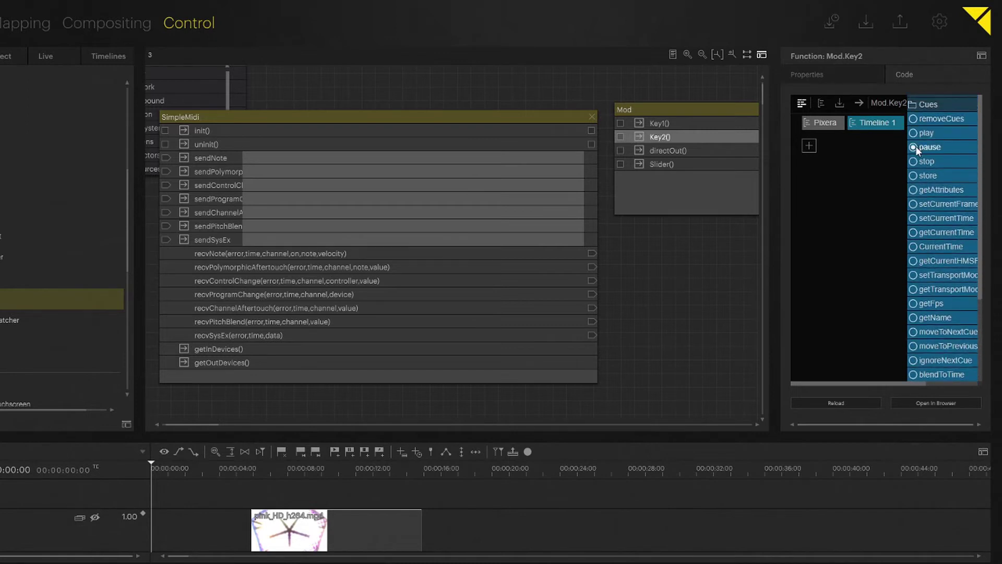
pyautogui.click(915, 146)
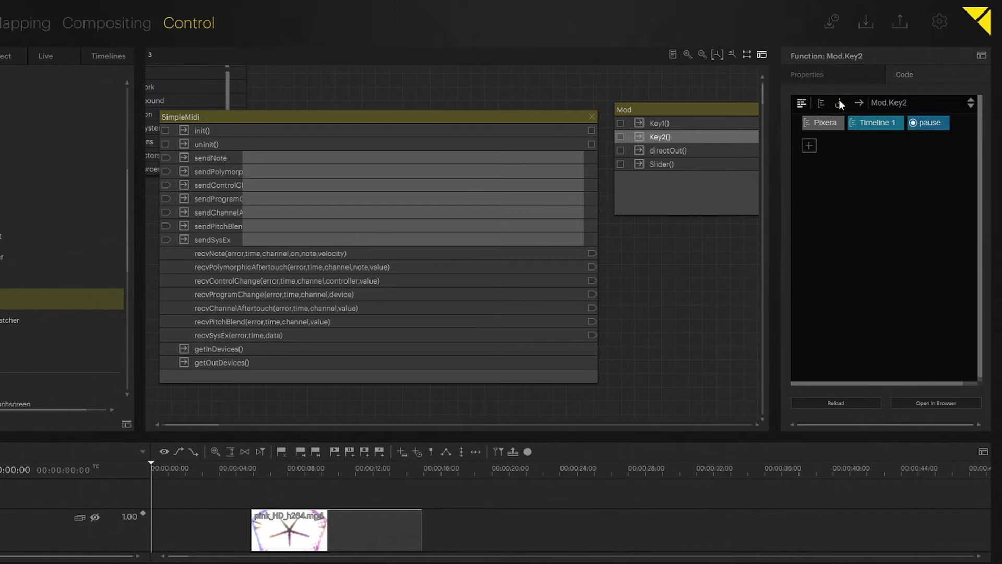
# Open the Dispatch Table Builder for SimpleMidi's recvNote handler
pyautogui.click(325, 251)
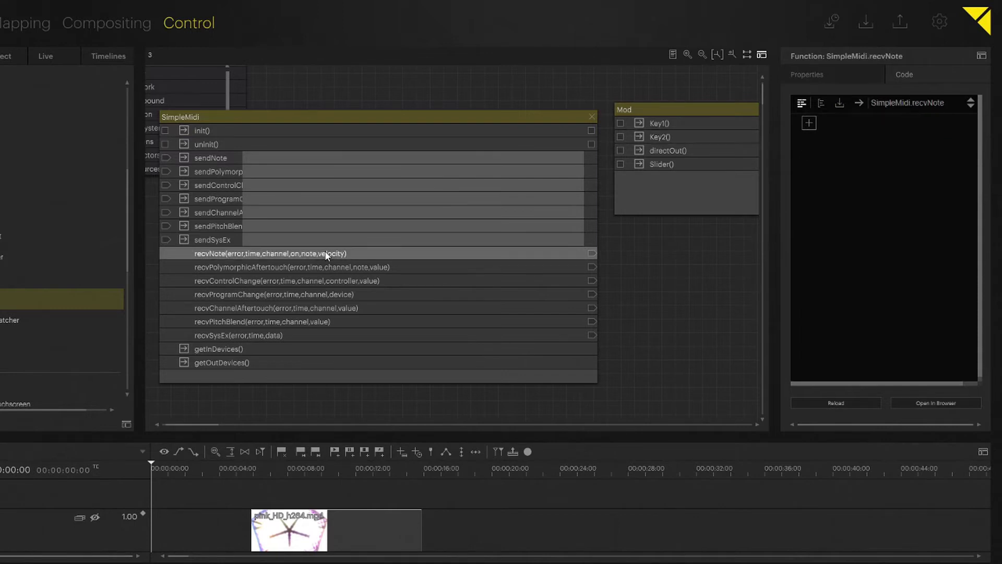
pyautogui.click(946, 250)
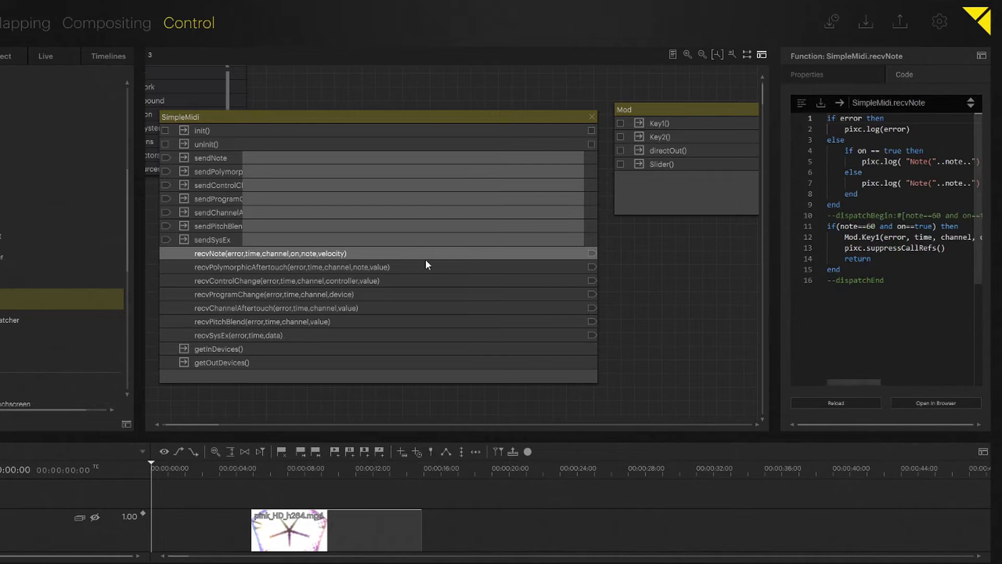
pyautogui.rightClick(284, 255)
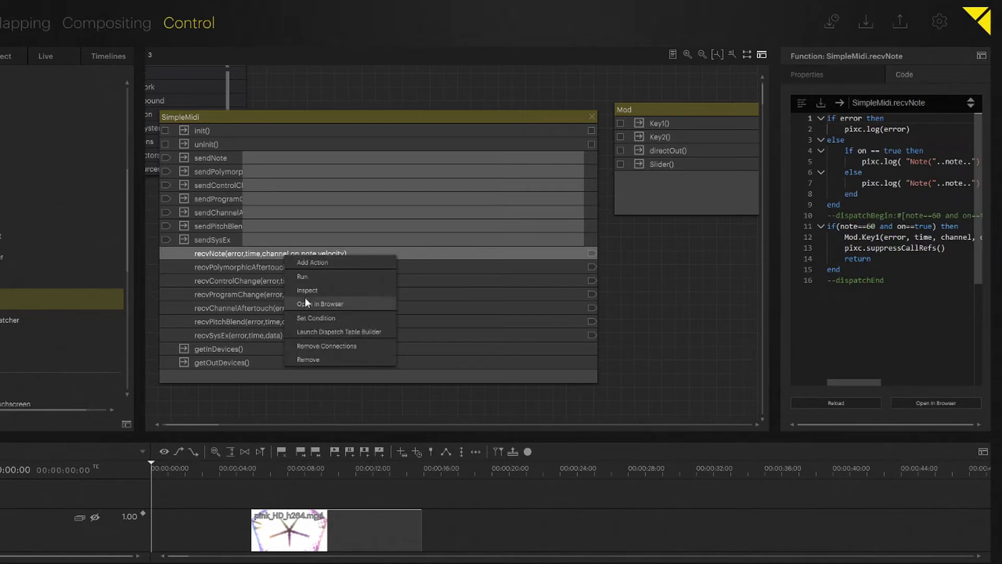
pyautogui.click(309, 331)
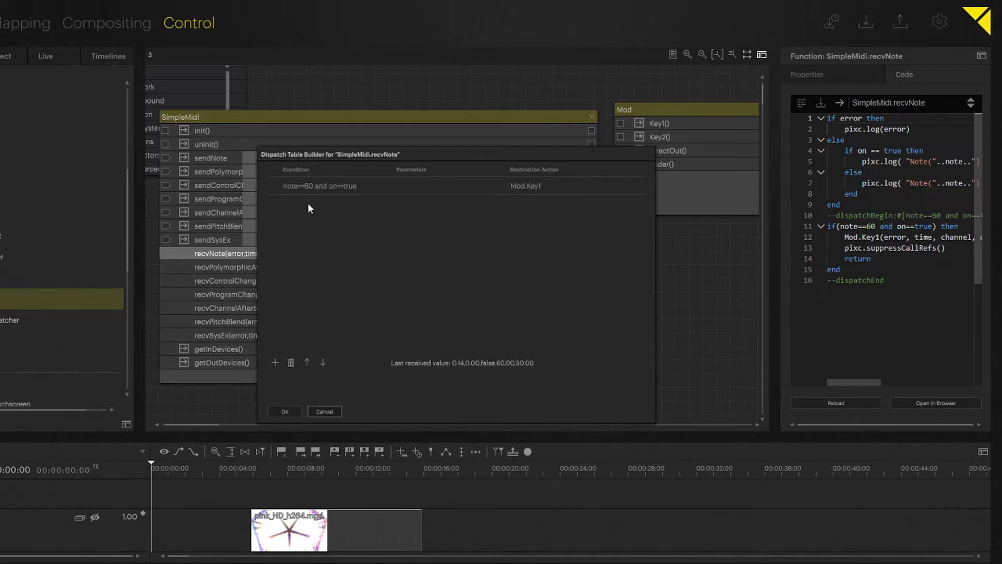
# Add a second rule routing note==62 and on==true to Mod.Key2, then close the table
pyautogui.click(274, 362)
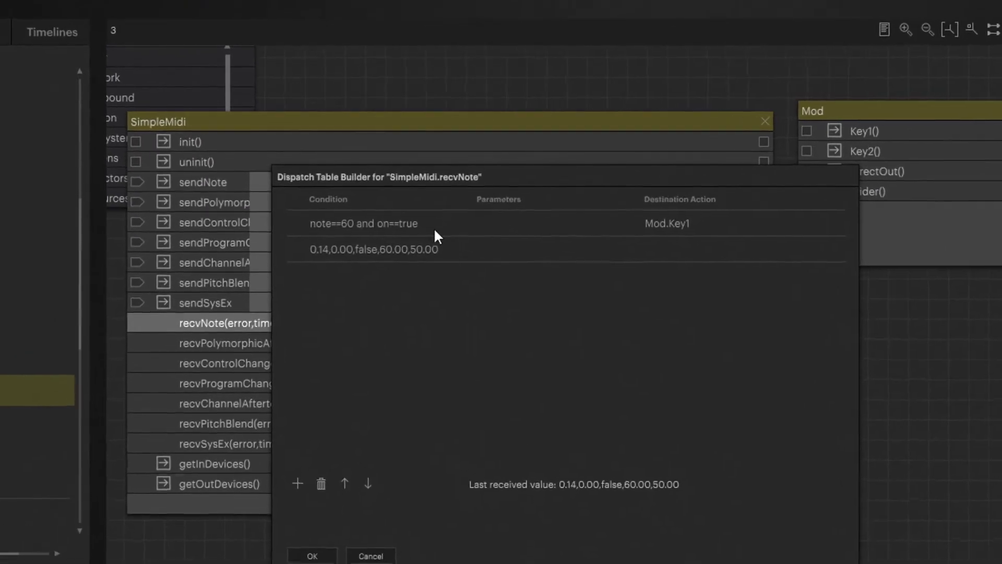
pyautogui.doubleClick(363, 187)
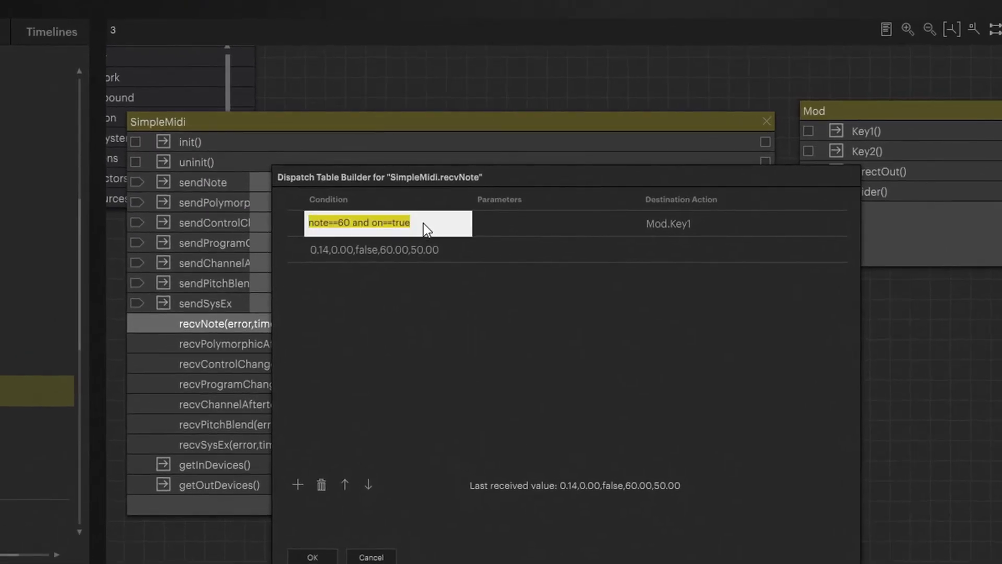
pyautogui.hotkey('ctrl', 'c')
pyautogui.doubleClick(412, 250)
pyautogui.hotkey('ctrl', 'v')
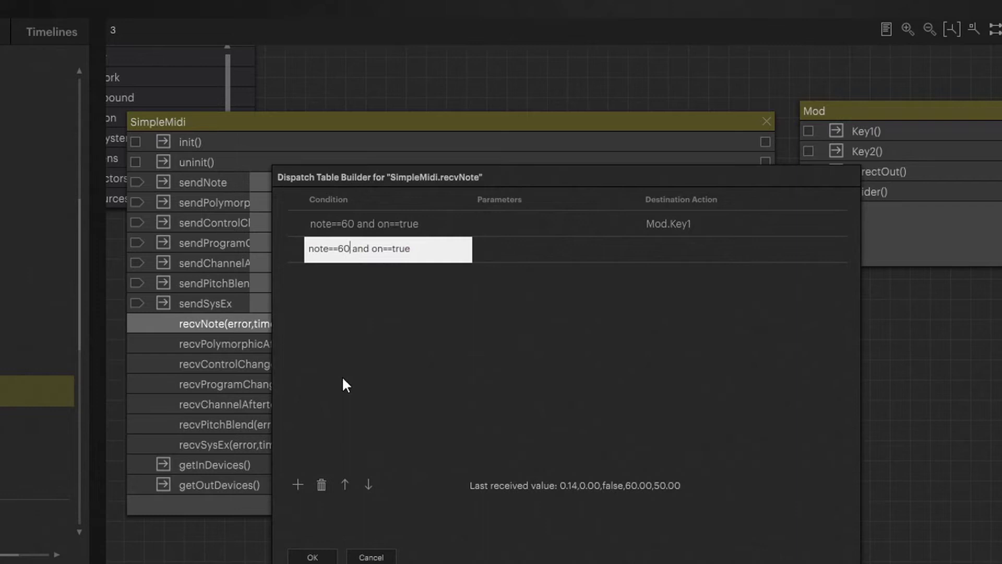
pyautogui.press('BackSpace')
pyautogui.write('2')
pyautogui.click(643, 249)
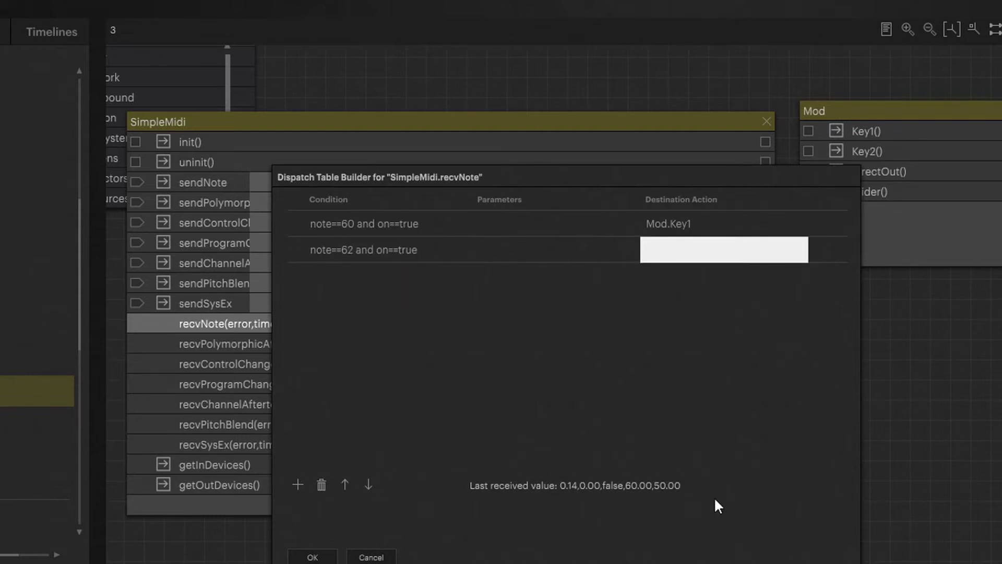
pyautogui.write('Mod.Key2')
pyautogui.press('Return')
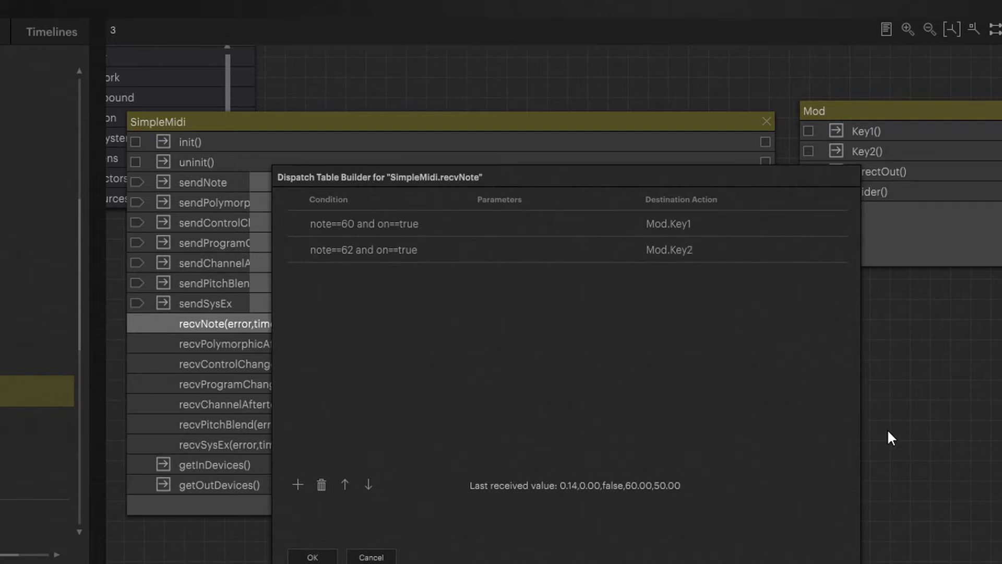
pyautogui.click(313, 557)
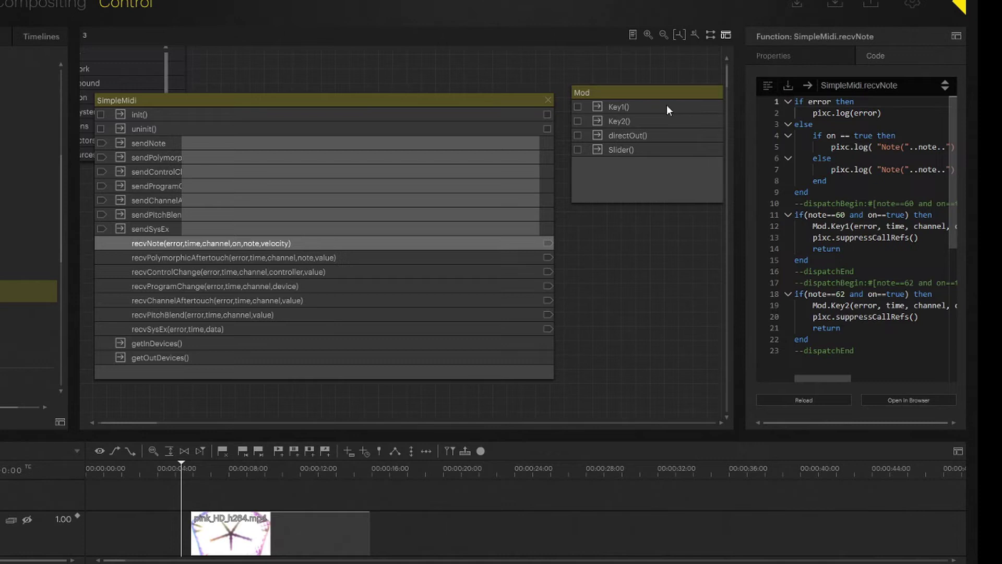
# Show the still-empty code of Mod's directOut function in the inspector
pyautogui.click(625, 135)
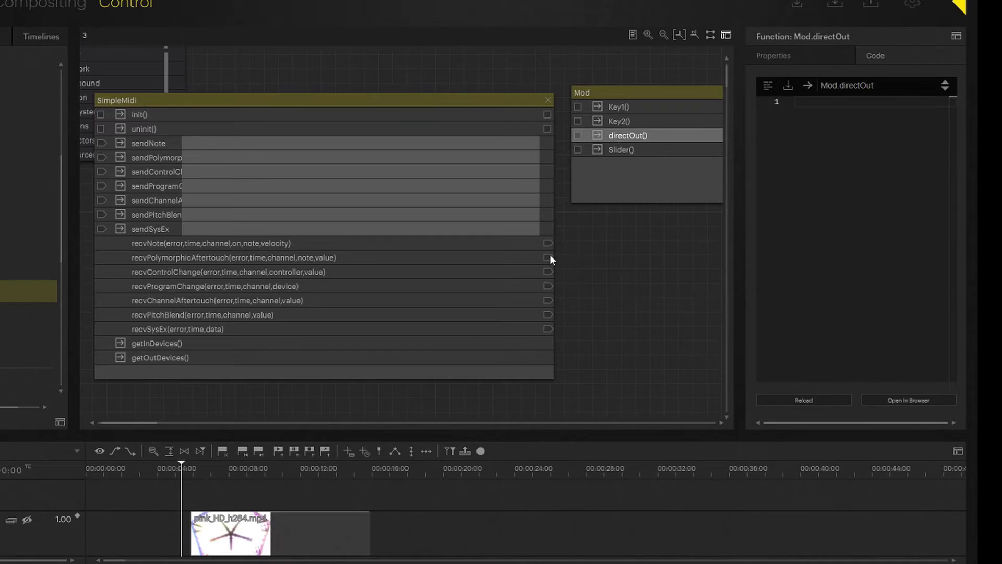
# Move the Mod node and wire recvNote's output into its directOut input
pyautogui.moveTo(629, 93); pyautogui.dragTo(641, 202)
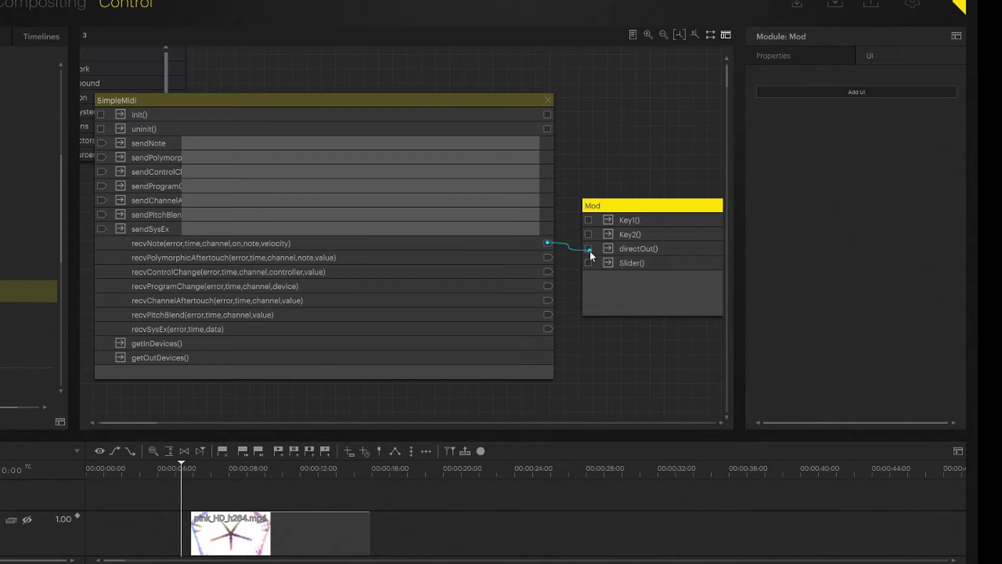
pyautogui.moveTo(590, 251); pyautogui.dragTo(590, 249)
pyautogui.moveTo(644, 210); pyautogui.dragTo(644, 204)
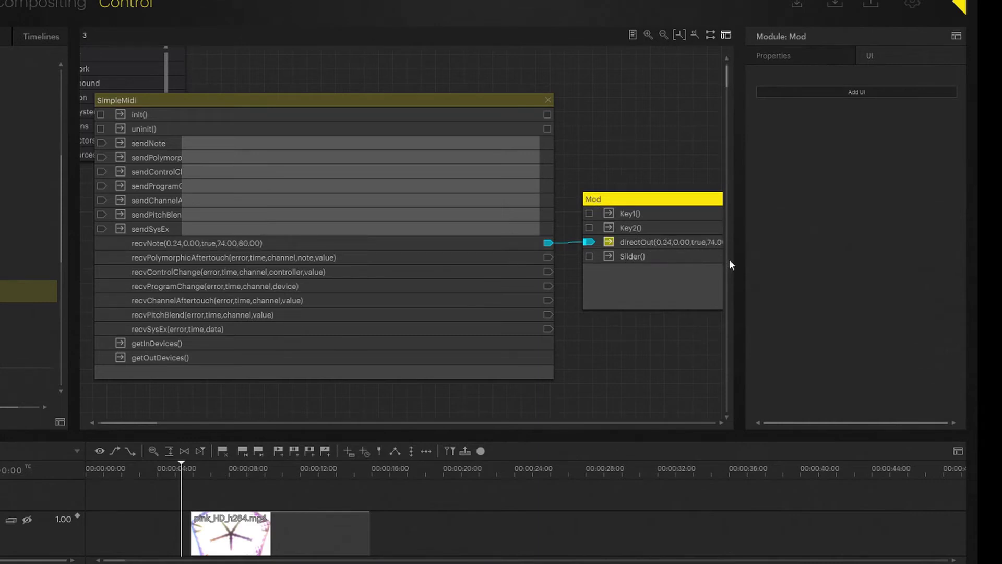
pyautogui.moveTo(737, 258); pyautogui.dragTo(856, 259)
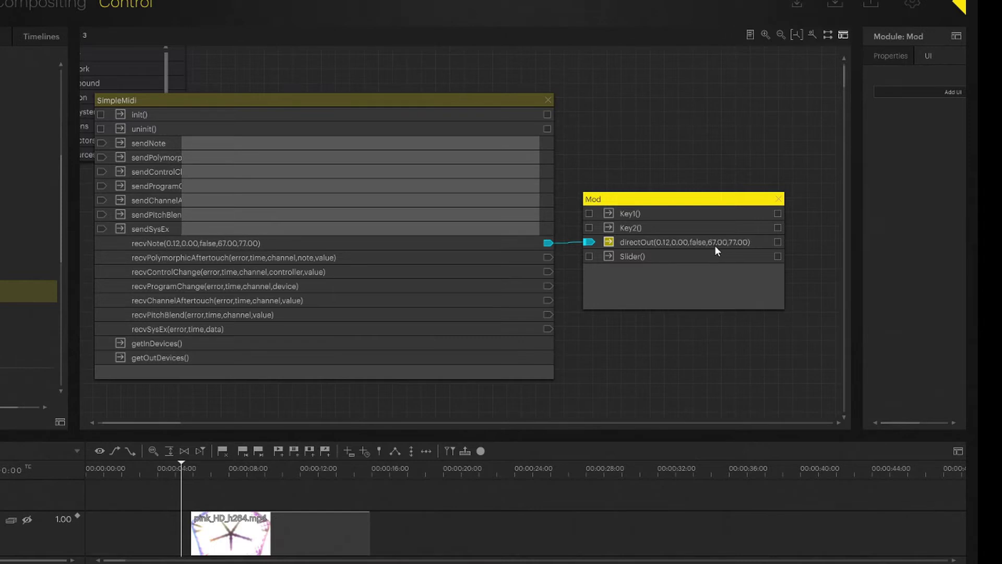
# Select the parameters in recvNote's Signature field in its Properties for copying
pyautogui.click(662, 242)
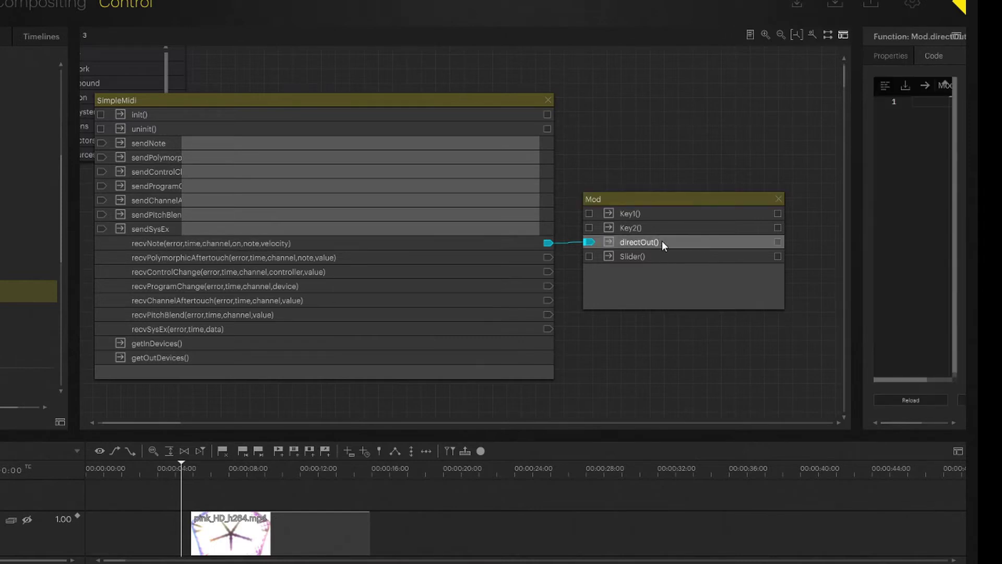
pyautogui.click(284, 243)
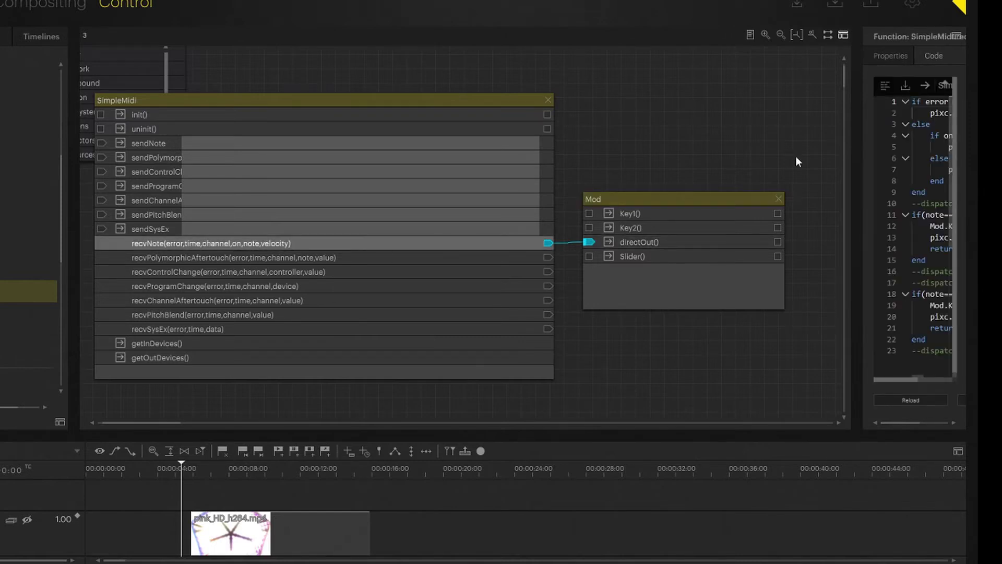
pyautogui.moveTo(856, 156); pyautogui.dragTo(652, 157)
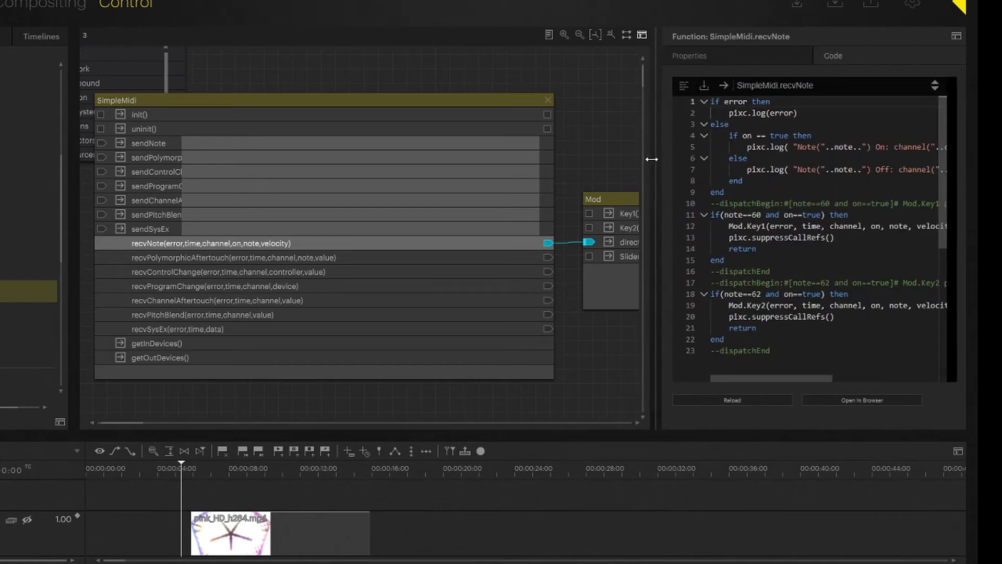
pyautogui.click(707, 58)
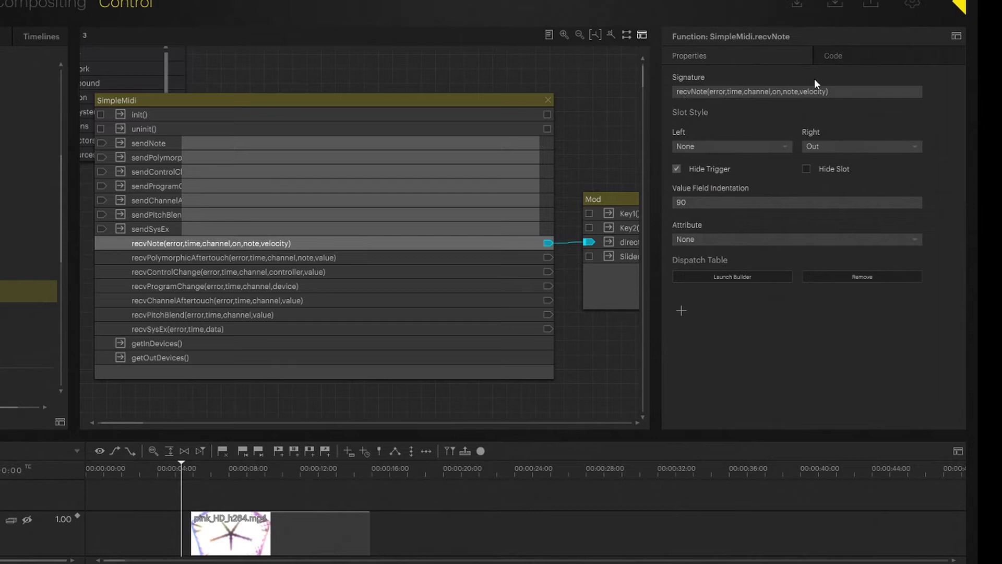
pyautogui.click(825, 90)
pyautogui.click(815, 93)
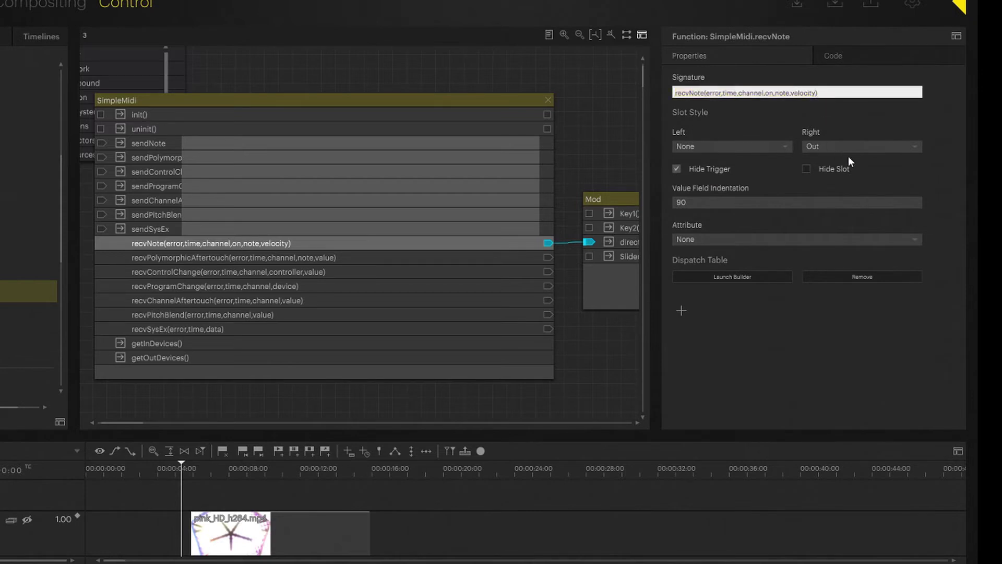
pyautogui.hotkey('shift', 'Left')
pyautogui.hotkey('shift', 'Left')
pyautogui.hotkey('shift', 'Left')
pyautogui.hotkey('shift', 'Left')
pyautogui.hotkey('shift', 'Left')
pyautogui.hotkey('shift', 'Left')
pyautogui.hotkey('shift', 'Left')
pyautogui.hotkey('shift', 'Left')
pyautogui.hotkey('shift', 'Left')
pyautogui.hotkey('shift', 'Left')
pyautogui.hotkey('shift', 'Left')
pyautogui.hotkey('shift', 'Left')
pyautogui.hotkey('shift', 'Left')
pyautogui.hotkey('shift', 'Left')
pyautogui.hotkey('shift', 'Left')
pyautogui.hotkey('shift', 'Left')
pyautogui.hotkey('shift', 'Left')
pyautogui.hotkey('shift', 'Left')
pyautogui.hotkey('shift', 'Left')
pyautogui.hotkey('shift', 'Left')
pyautogui.hotkey('shift', 'Left')
pyautogui.hotkey('shift', 'Left')
pyautogui.hotkey('shift', 'Left')
pyautogui.hotkey('shift', 'Left')
pyautogui.hotkey('shift', 'Left')
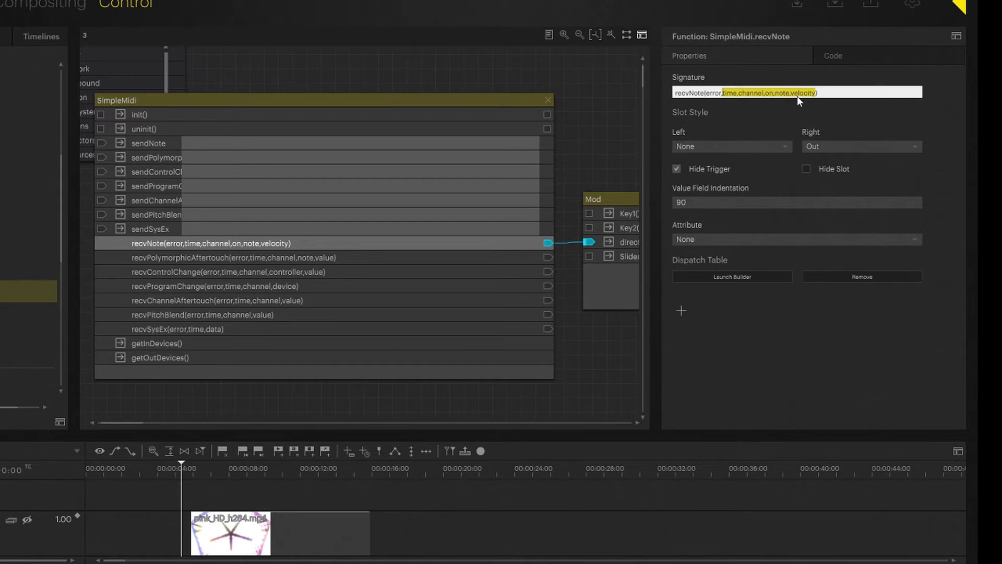
# Show the properties of Mod's directOut action, still signed directOut()
pyautogui.click(607, 200)
pyautogui.moveTo(655, 250)
pyautogui.mouseDown()
pyautogui.moveTo(817, 250)
pyautogui.moveTo(695, 228)
pyautogui.mouseUp()
pyautogui.click(681, 243)
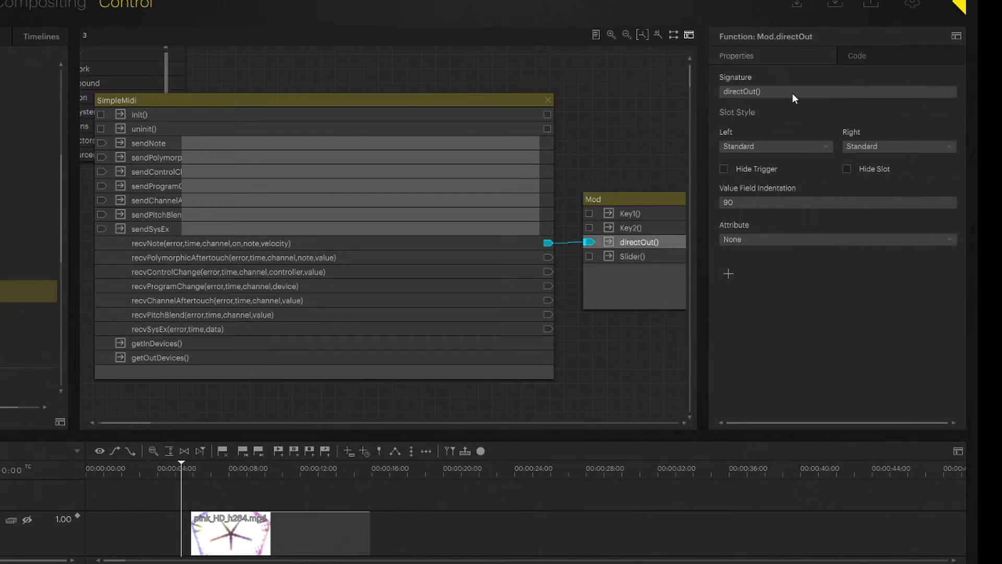
# Paste the parameters so the signature reads directOut(time,channel,on,note,velocity)
pyautogui.click(757, 93)
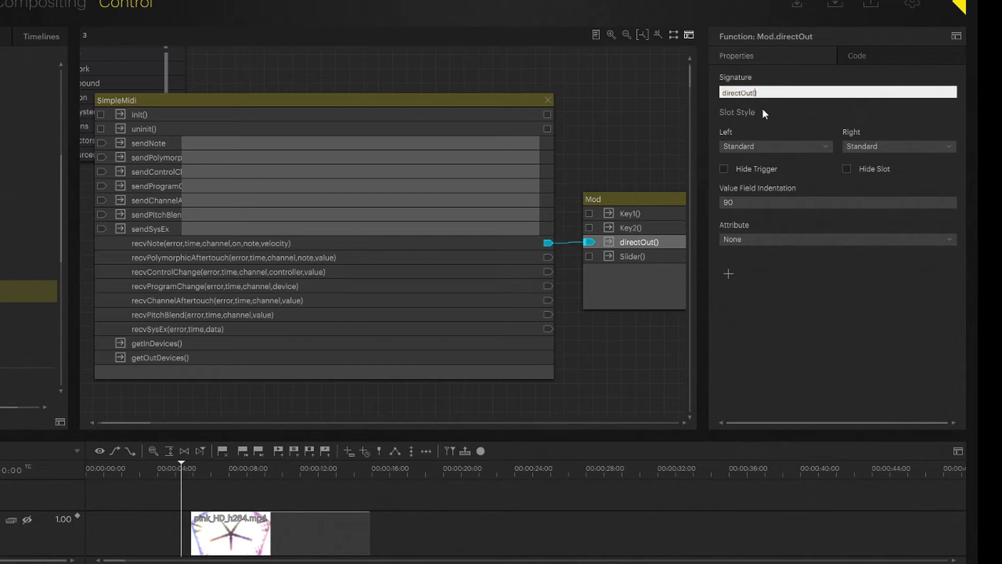
pyautogui.hotkey('ctrl', 'v')
pyautogui.press('Return')
pyautogui.moveTo(707, 180); pyautogui.dragTo(808, 194)
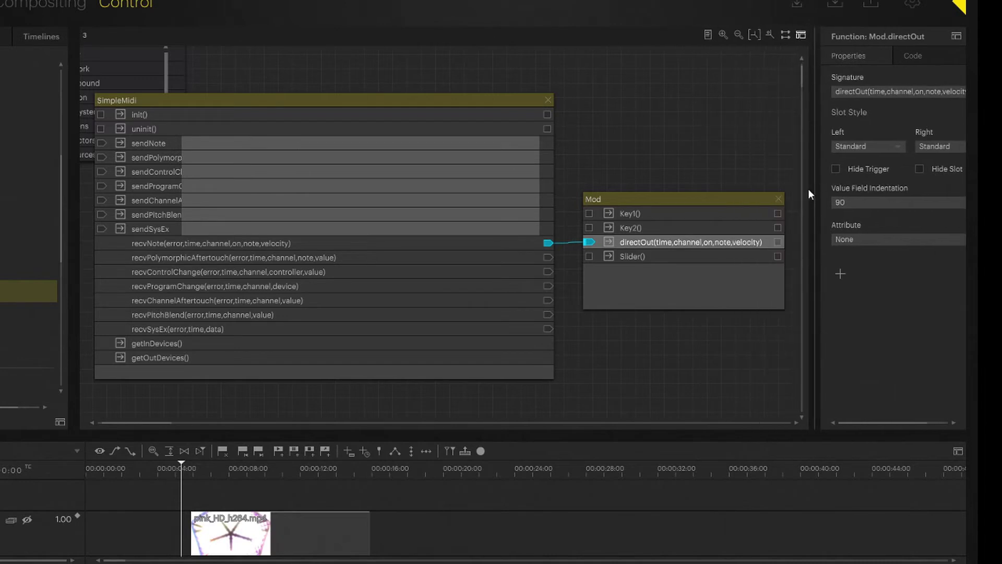
# Set the condition note==64 and on==true on the link into directOut
pyautogui.rightClick(696, 242)
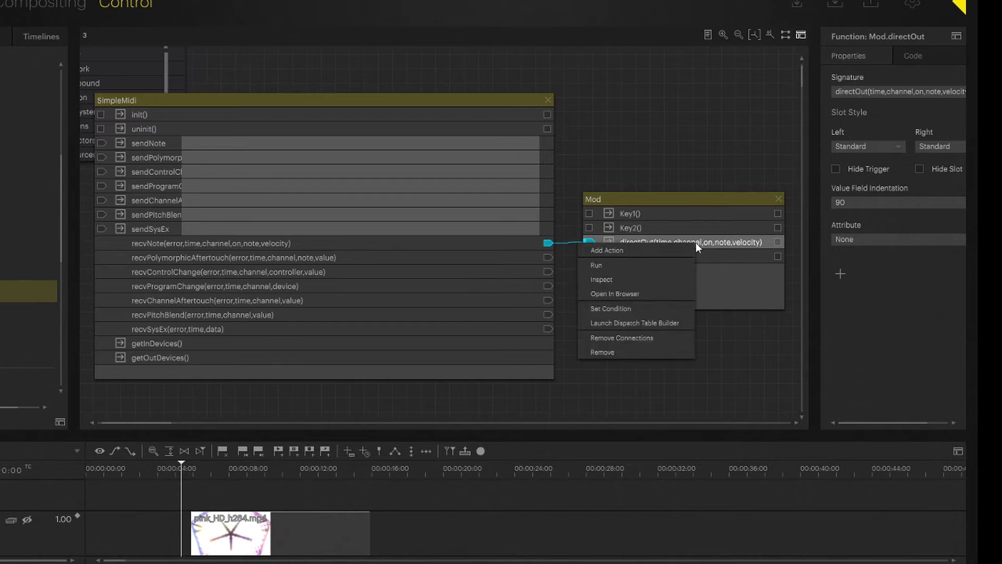
pyautogui.click(620, 308)
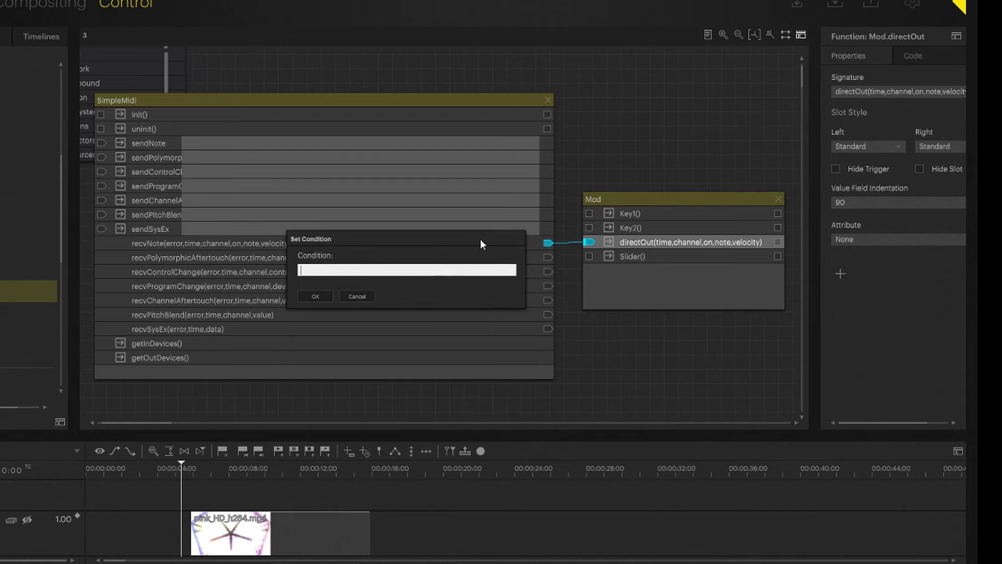
pyautogui.write('note==64 and on==true')
pyautogui.click(326, 294)
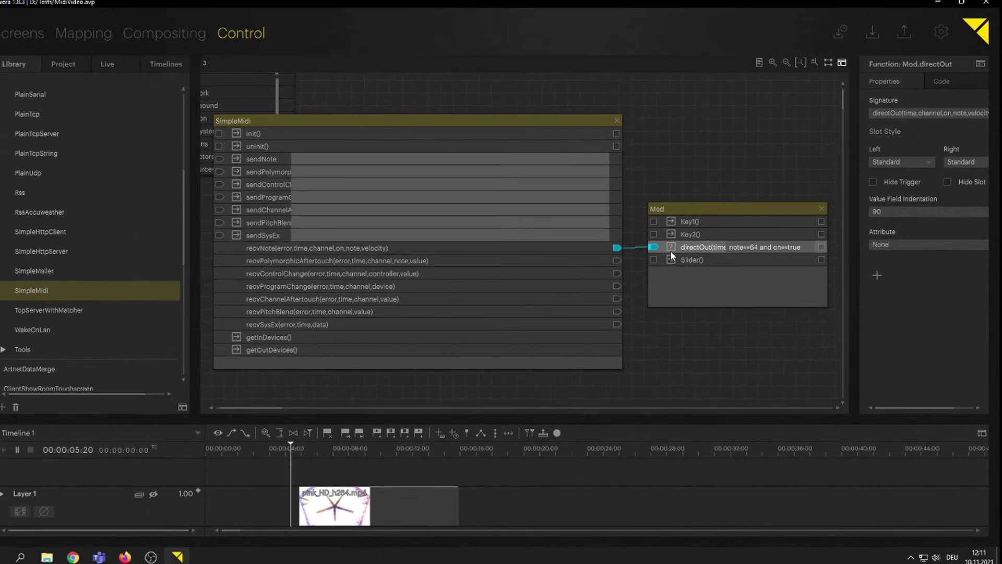
# Place a NewModule node from the Library and give it a receipt(val) action
pyautogui.moveTo(695, 208); pyautogui.dragTo(688, 212)
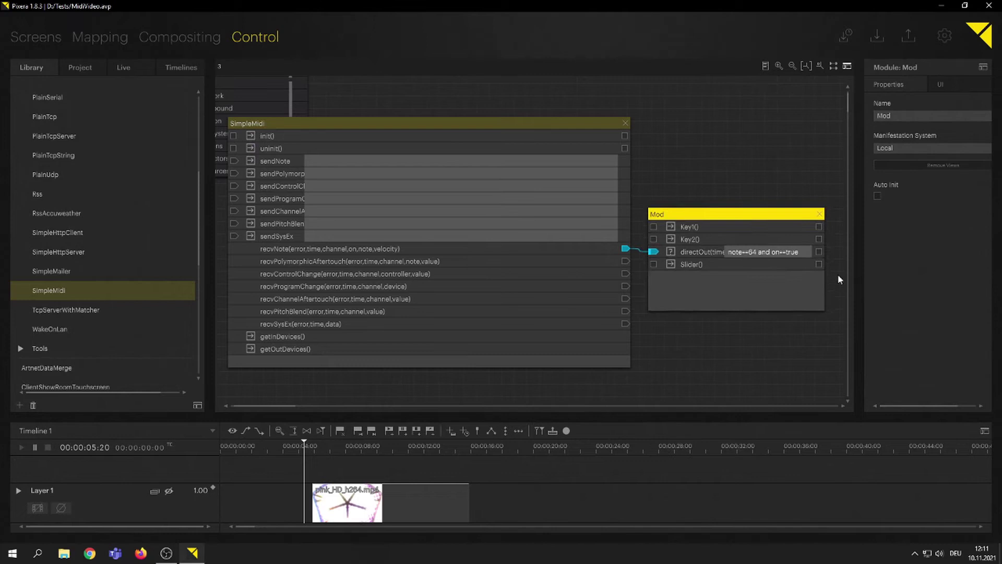
pyautogui.scroll(-10, 52, 321)
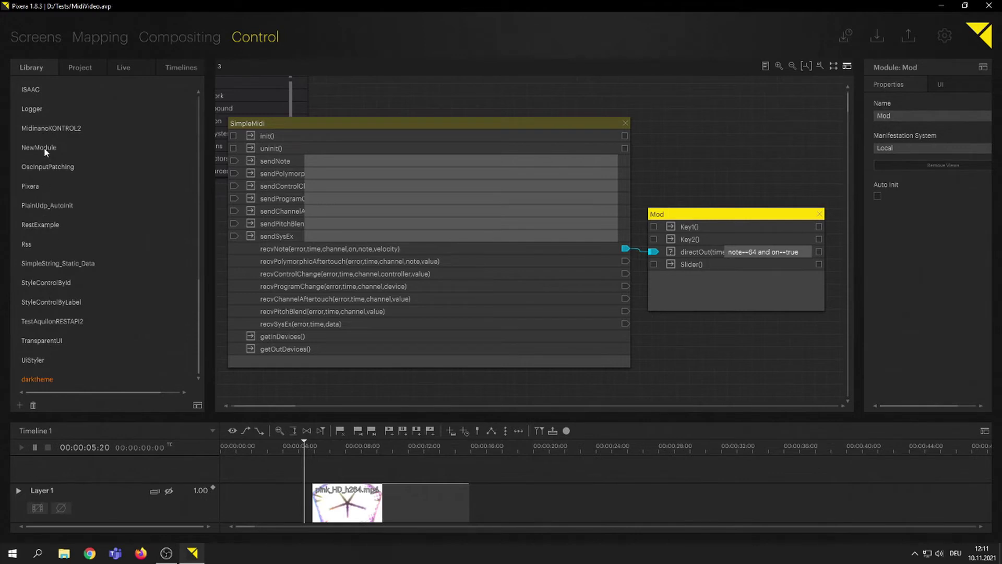
pyautogui.moveTo(44, 147); pyautogui.dragTo(697, 92)
pyautogui.rightClick(696, 112)
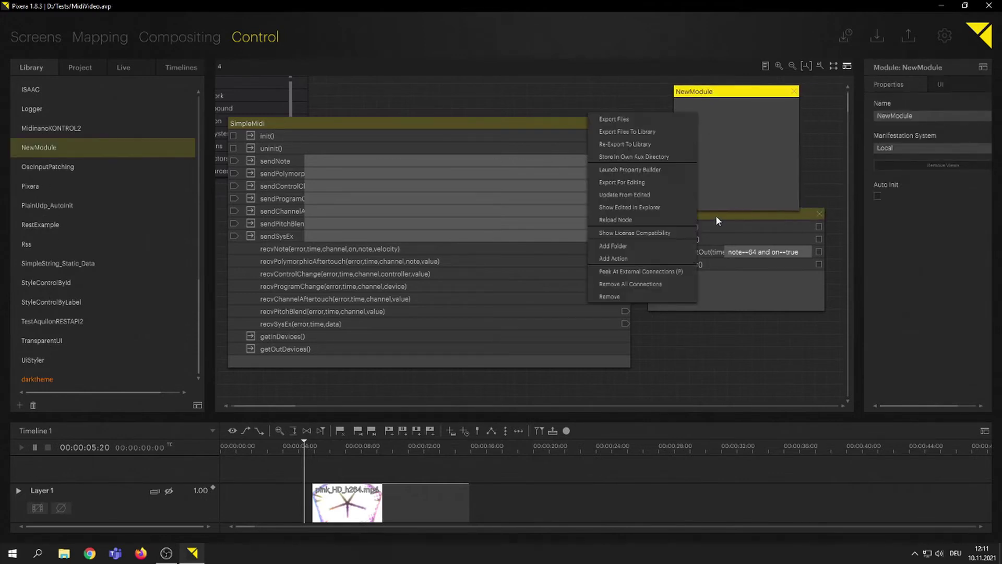
pyautogui.click(620, 257)
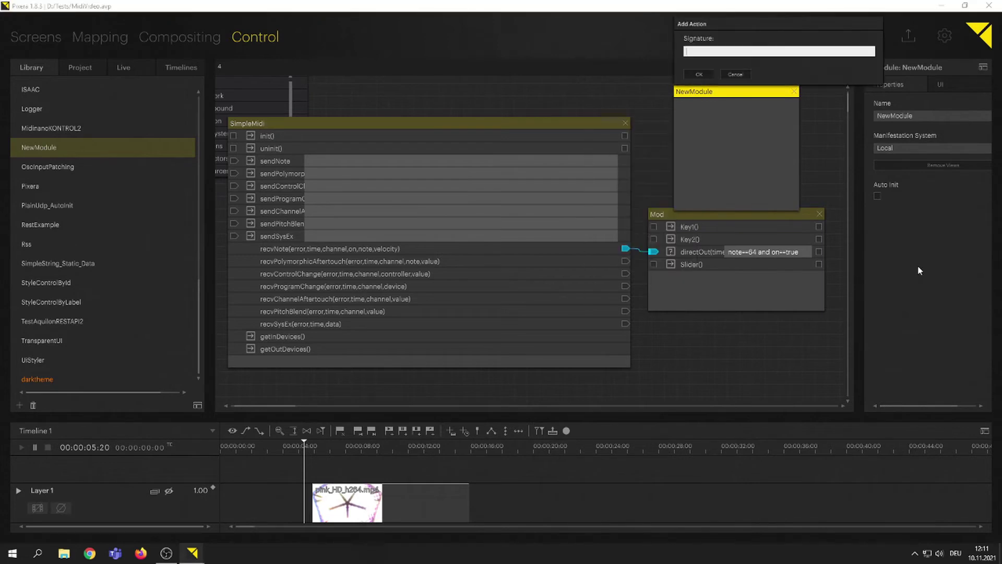
pyautogui.write('receipt(val')
pyautogui.press('Return')
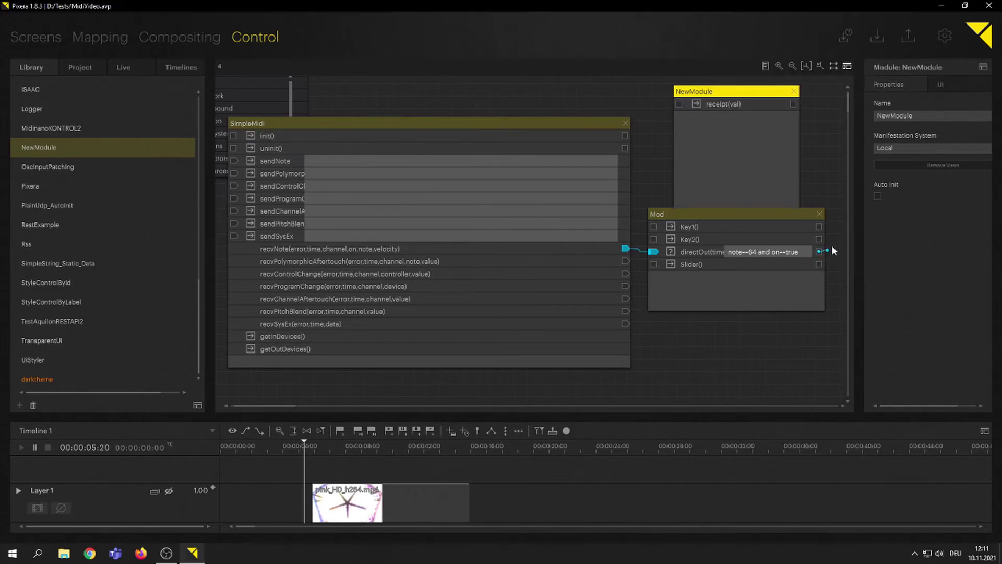
# Wire Mod.directOut's output into NewModule's receipt(val) input
pyautogui.moveTo(818, 251); pyautogui.dragTo(798, 96)
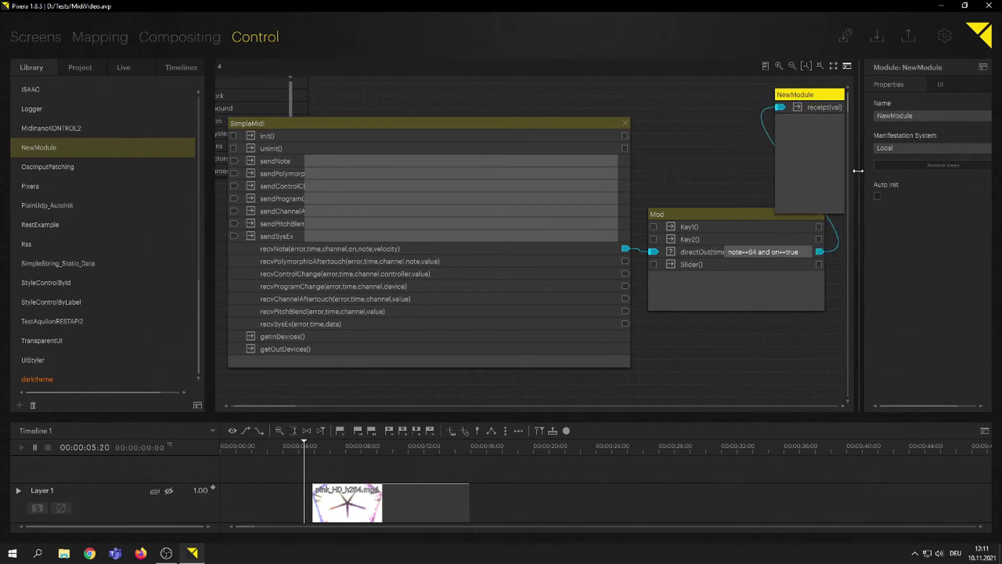
pyautogui.moveTo(857, 176); pyautogui.dragTo(928, 177)
pyautogui.moveTo(704, 213); pyautogui.dragTo(692, 212)
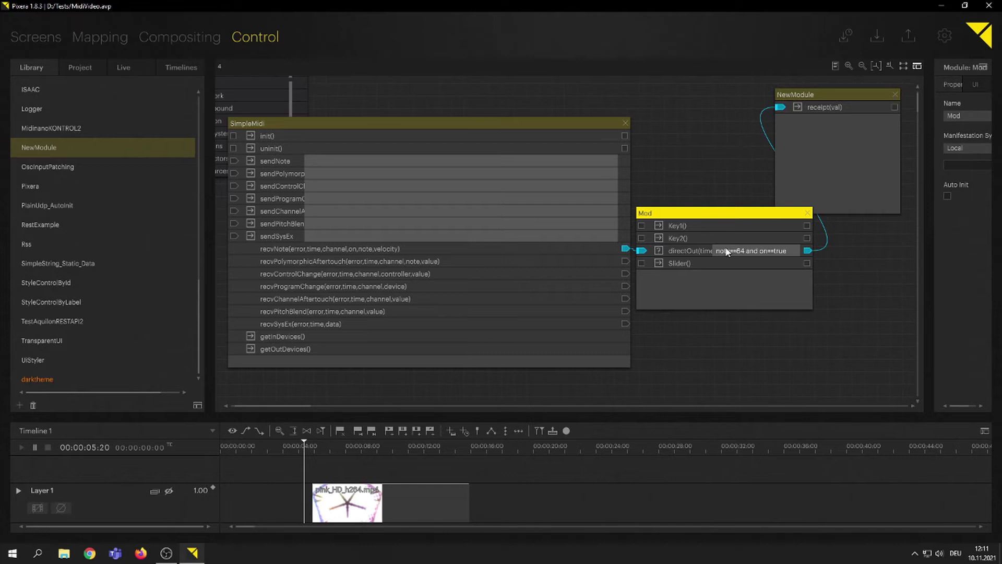
pyautogui.rightClick(721, 268)
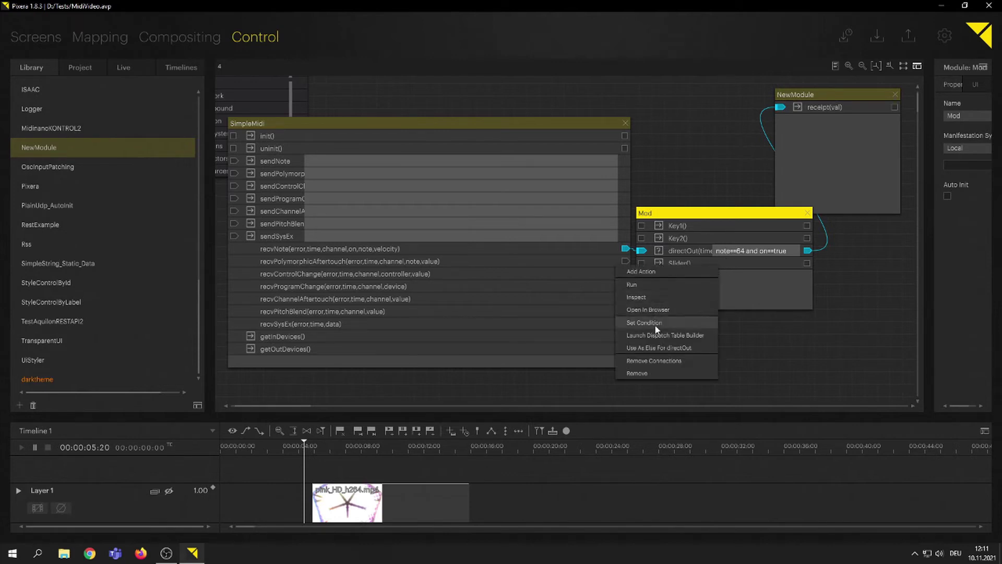
pyautogui.click(761, 303)
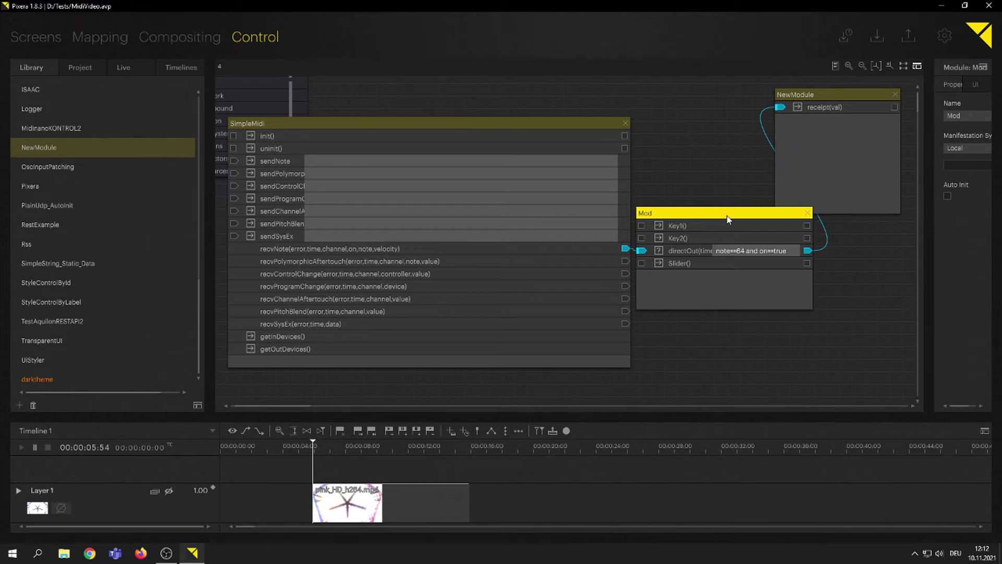
pyautogui.moveTo(728, 220); pyautogui.dragTo(737, 216)
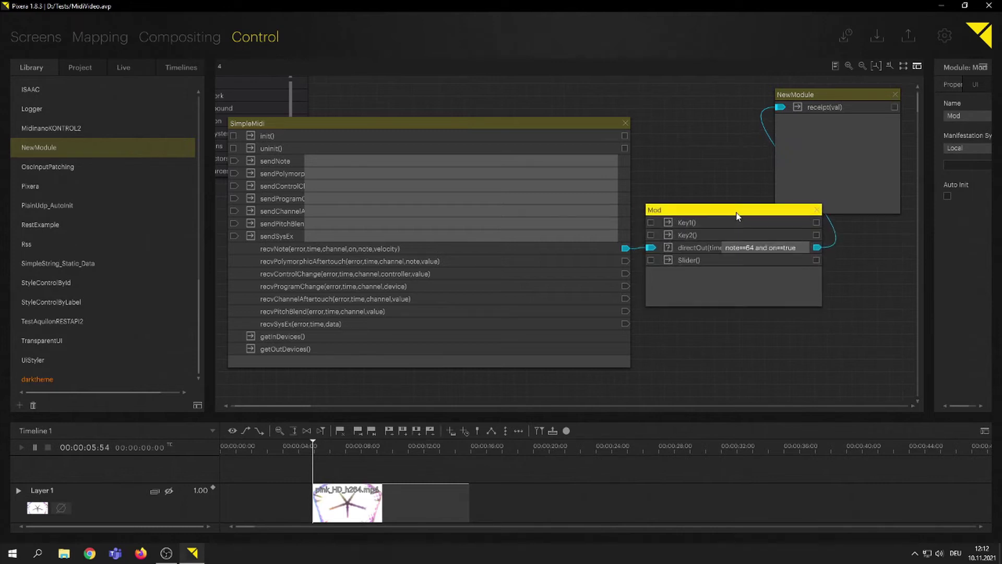
# Set velocity as the parameter of recvNote's note-60 dispatch rule and close the table
pyautogui.click(390, 249)
pyautogui.rightClick(391, 249)
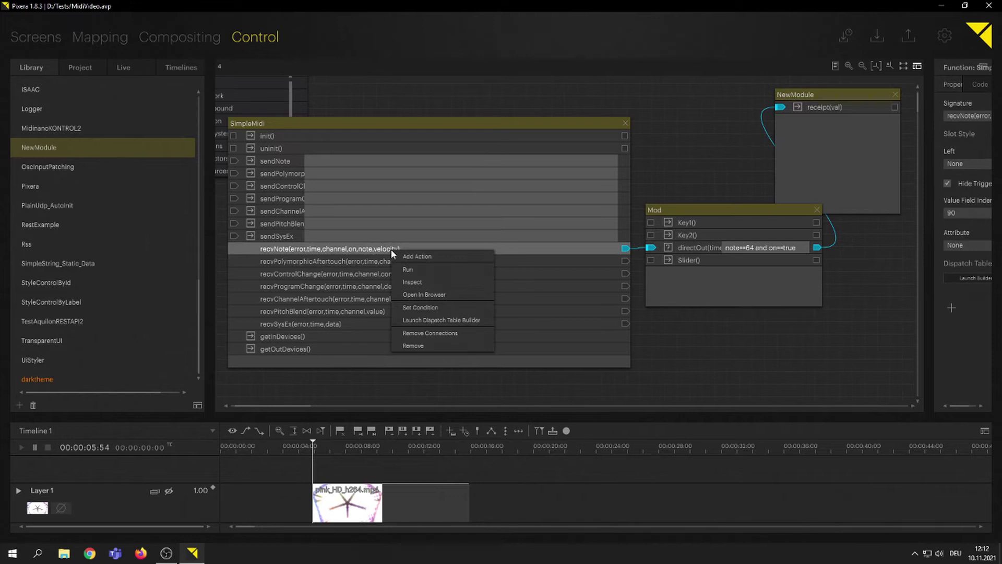
pyautogui.click(408, 317)
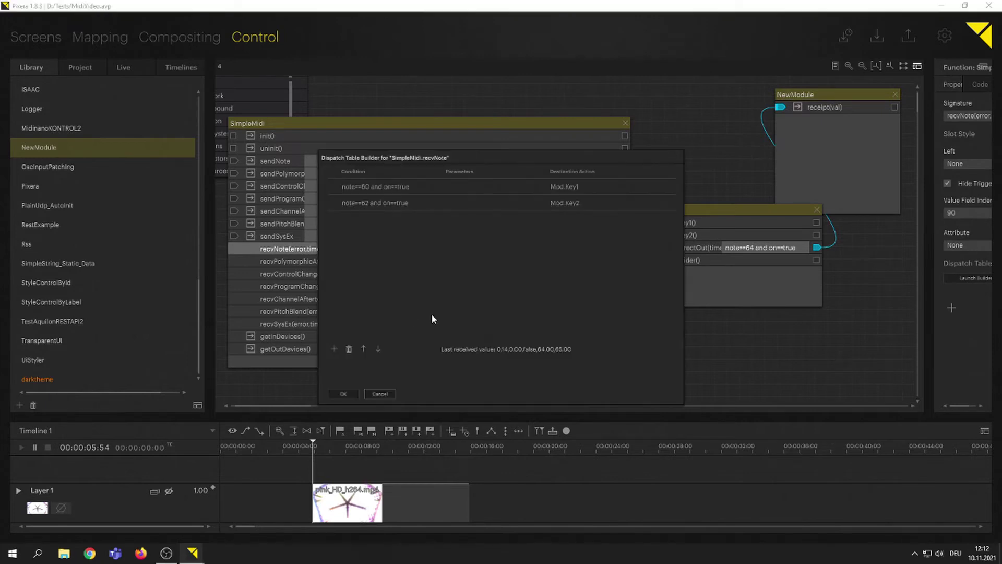
pyautogui.doubleClick(429, 187)
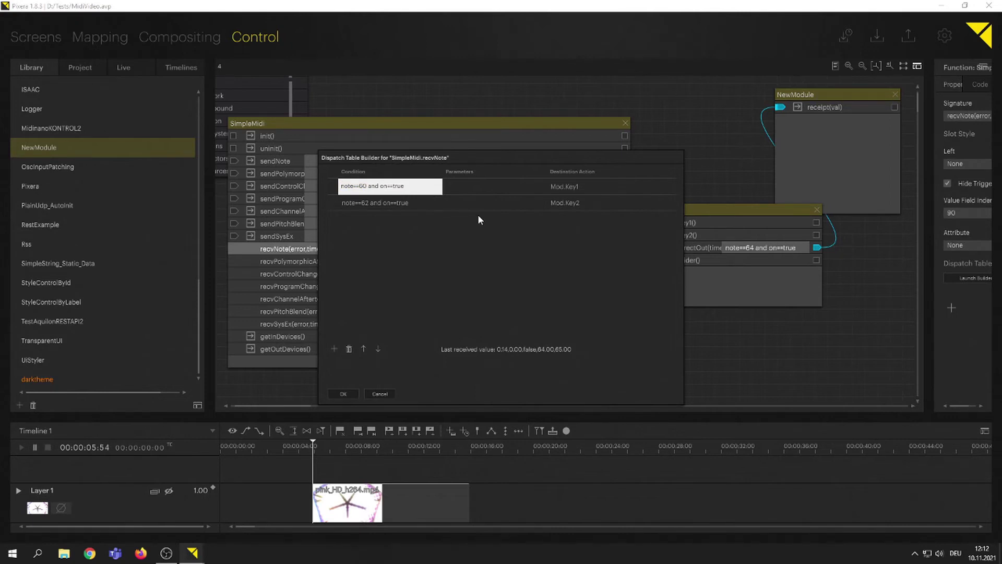
pyautogui.doubleClick(478, 188)
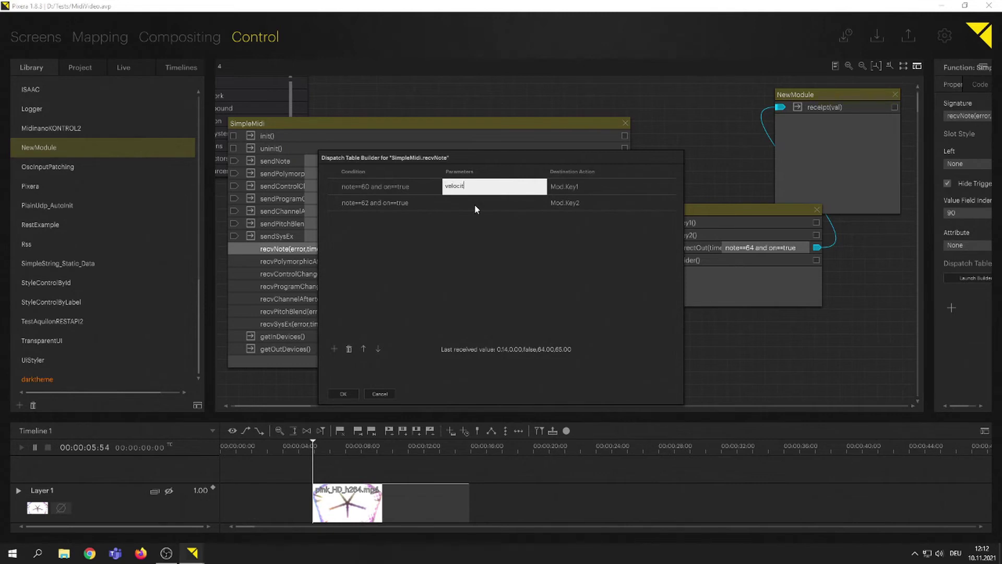
pyautogui.press('Return')
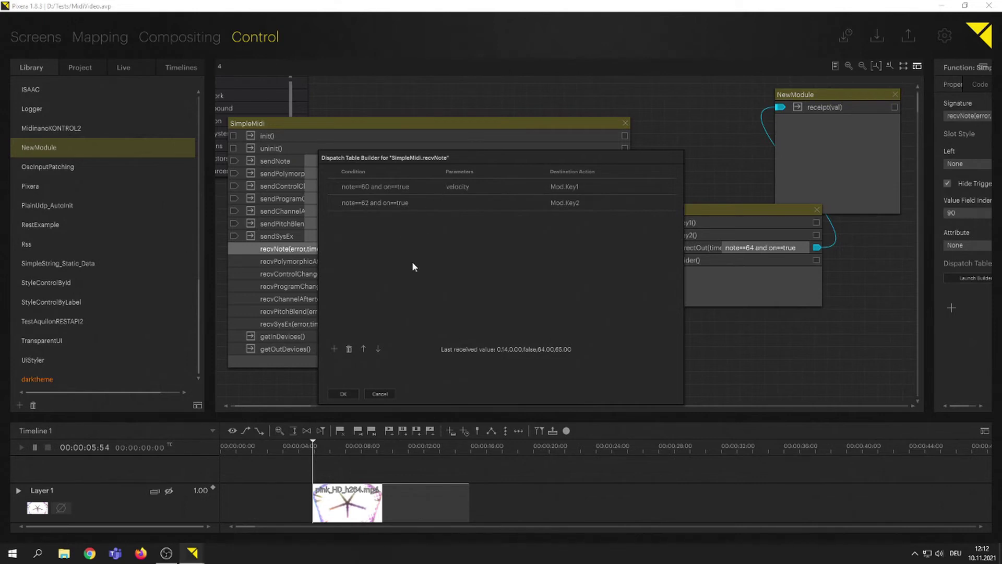
pyautogui.click(354, 391)
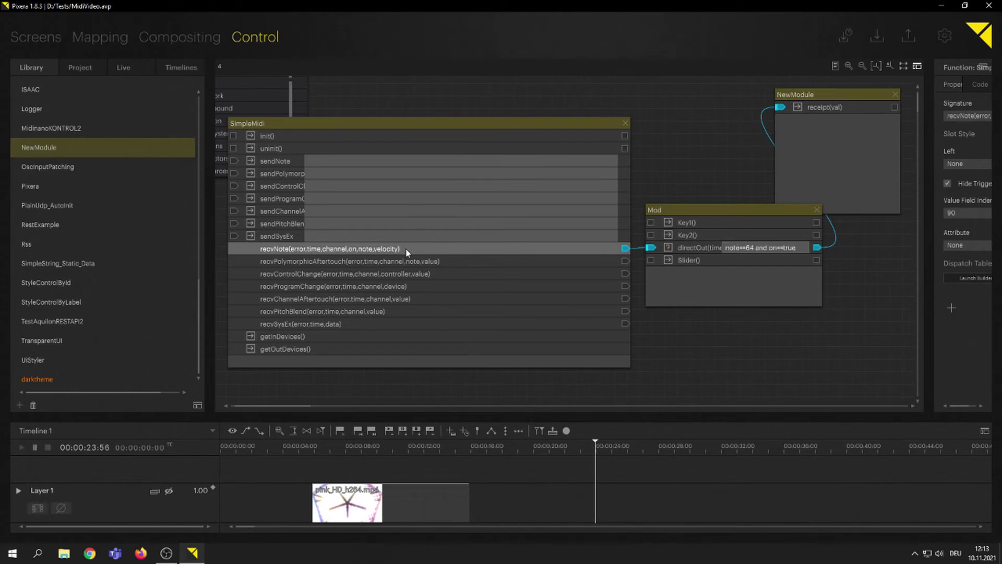
# Append 'velocity >=60' to the first recvNote dispatch condition and close the builder
pyautogui.rightClick(415, 258)
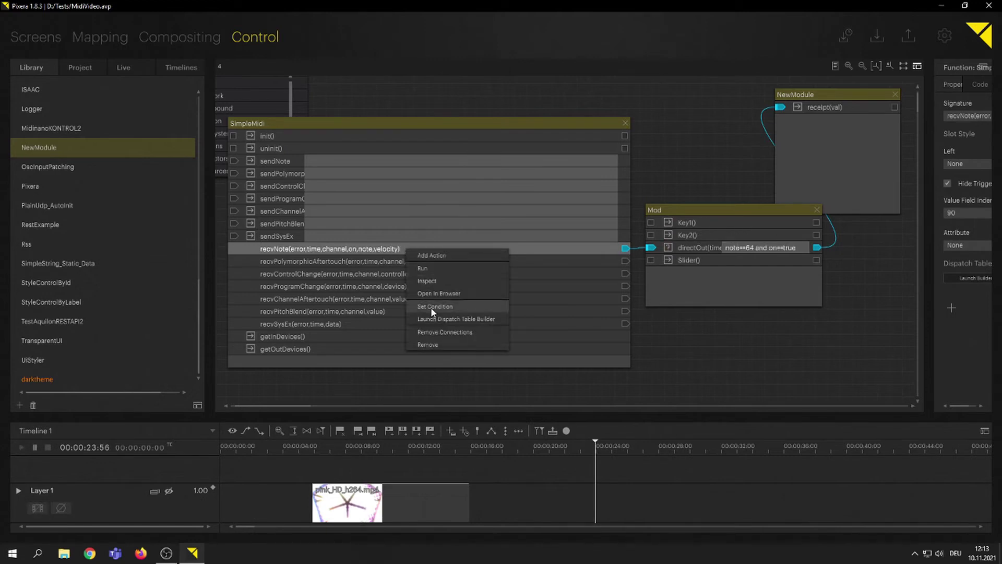
pyautogui.click(436, 319)
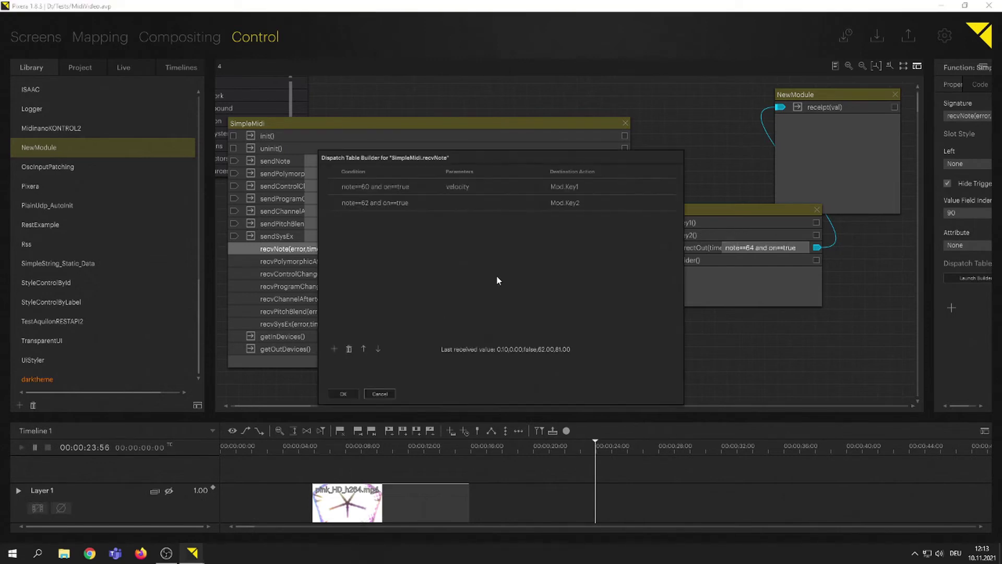
pyautogui.doubleClick(418, 187)
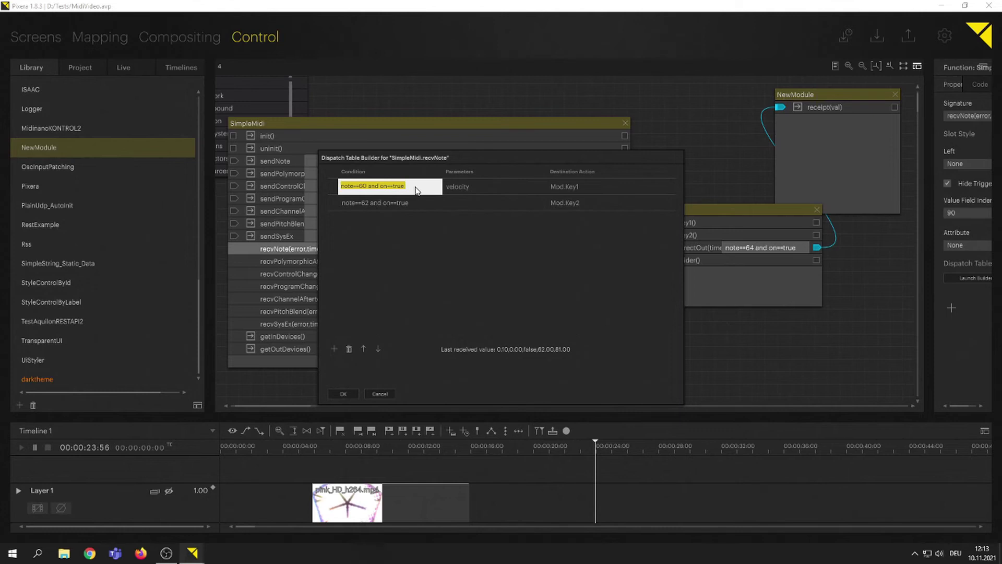
pyautogui.click(417, 190)
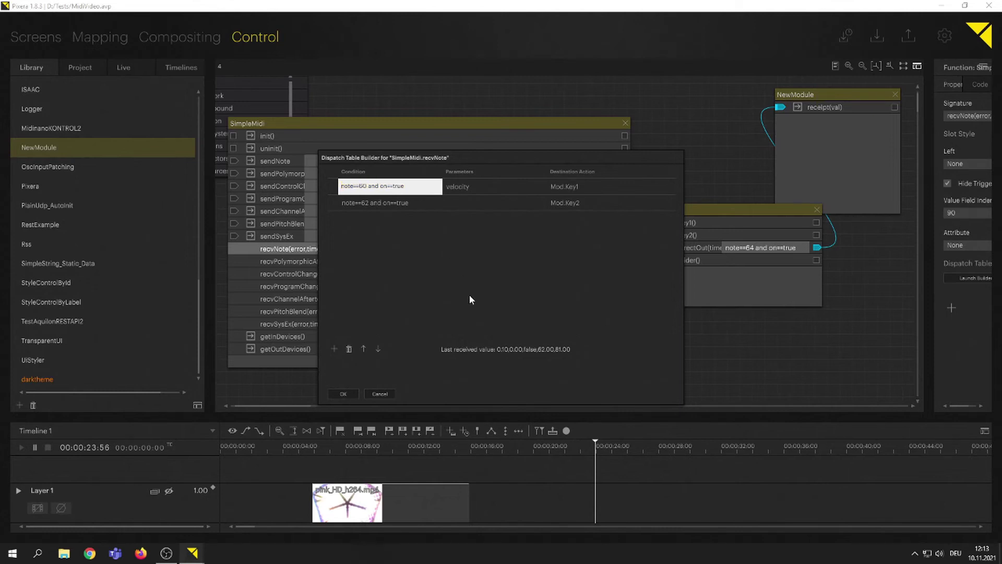
pyautogui.write('velocity >=60')
pyautogui.click(341, 393)
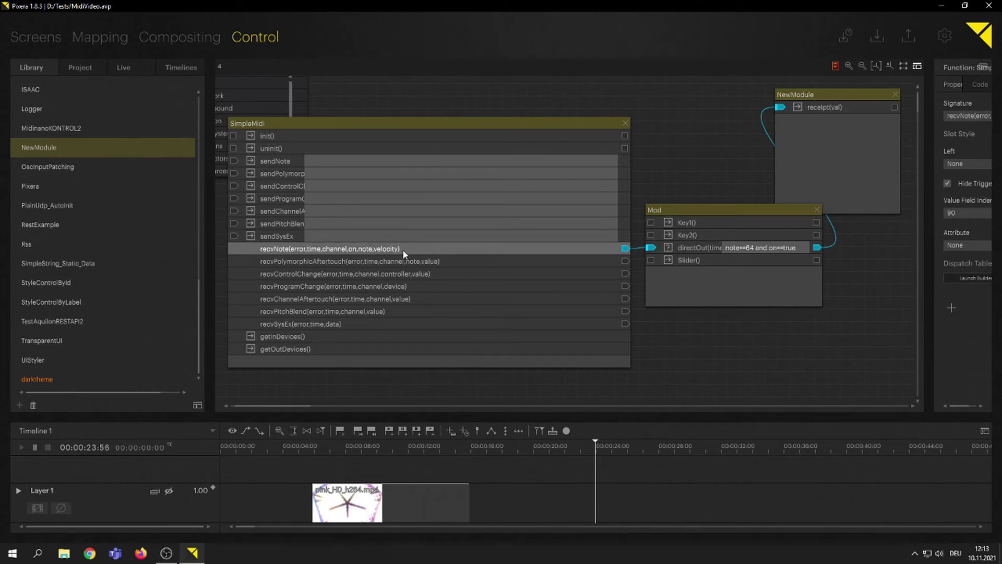
# Correct the first recvNote condition to note==60 and on==true and velocity >=60, then nudge the Mod node
pyautogui.rightClick(430, 250)
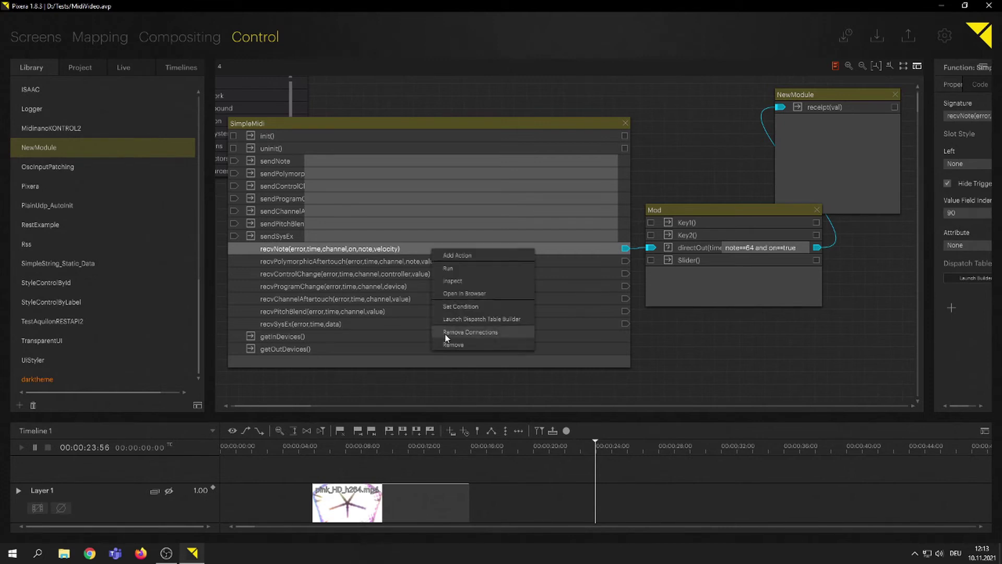
pyautogui.click(447, 319)
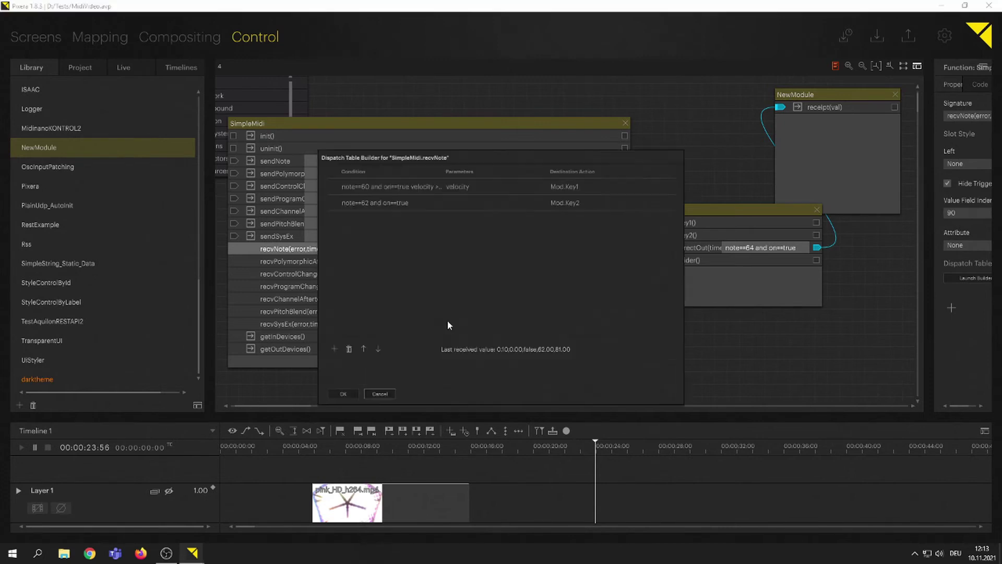
pyautogui.doubleClick(393, 186)
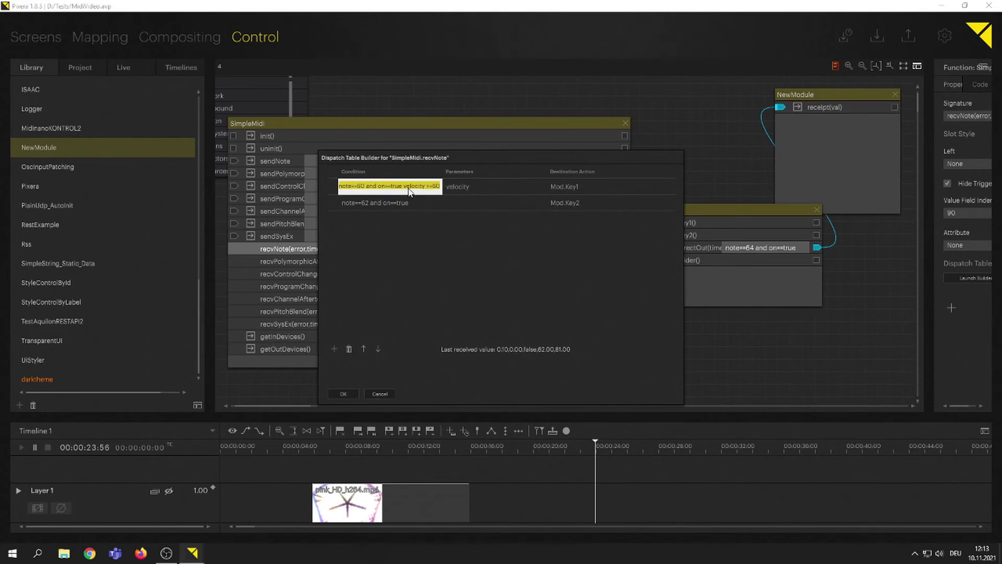
pyautogui.click(404, 189)
pyautogui.write('and')
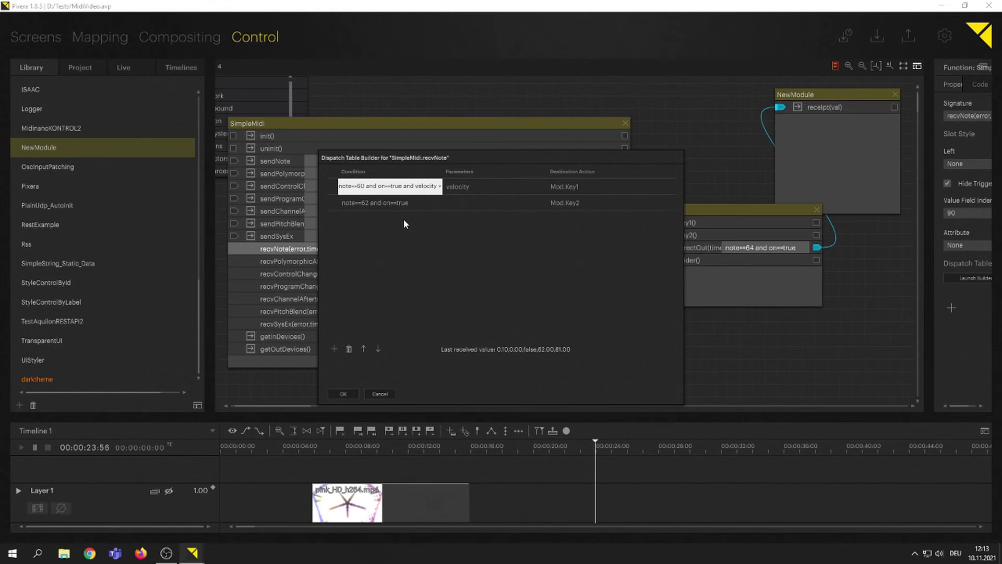
pyautogui.press('Return')
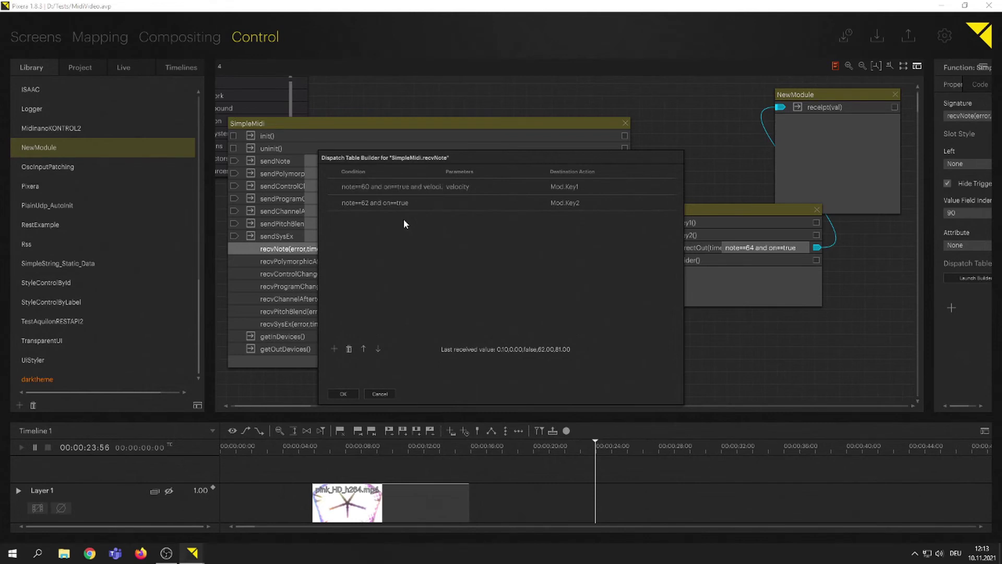
pyautogui.click(344, 395)
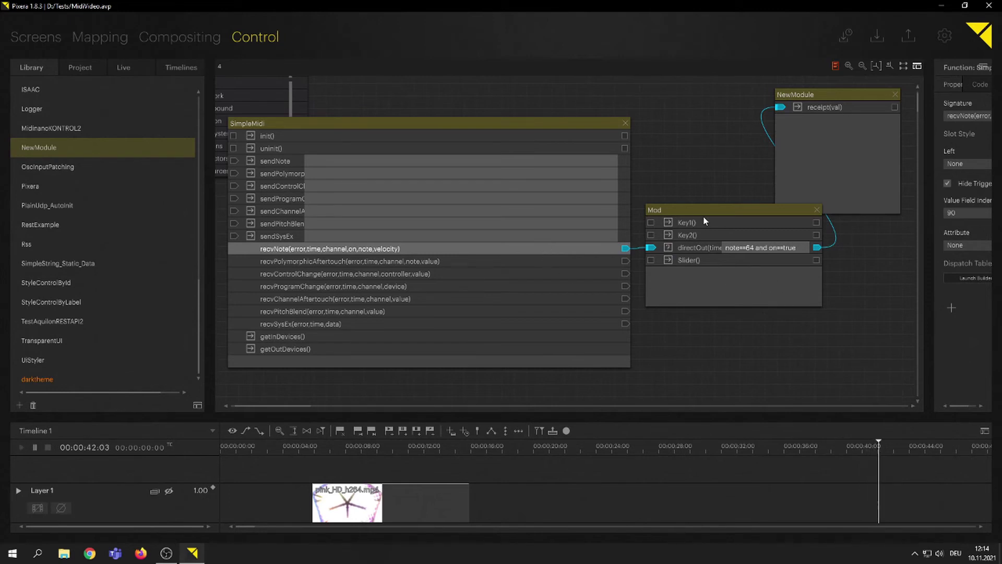
pyautogui.moveTo(702, 215); pyautogui.dragTo(701, 220)
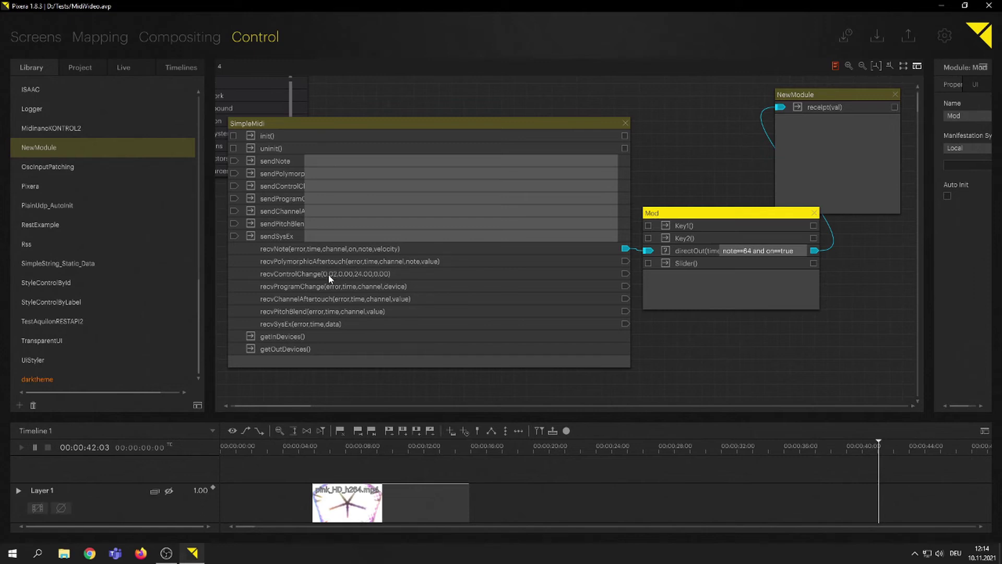
# Add a row with condition controller==24 in the recvControlChange dispatch table
pyautogui.rightClick(329, 279)
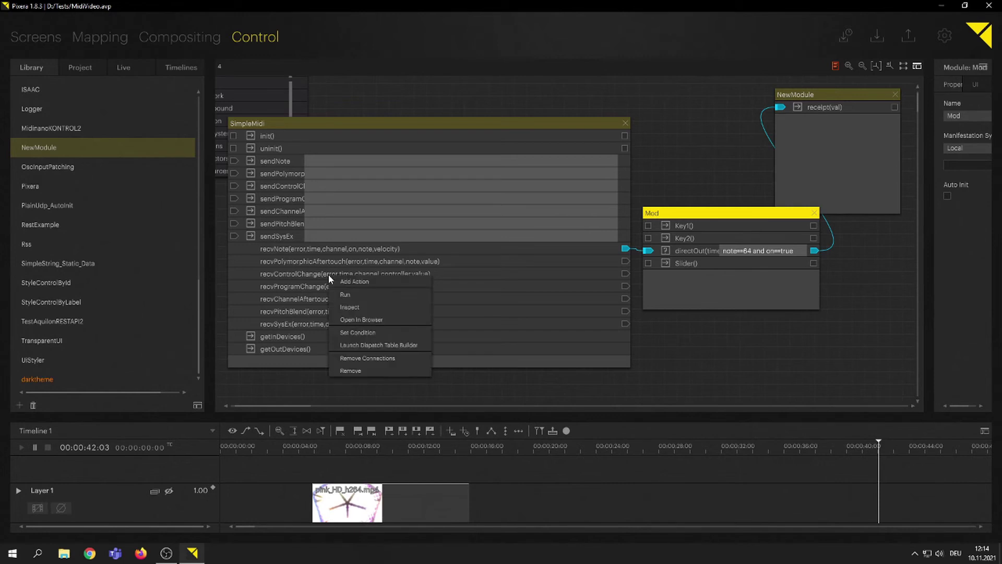
pyautogui.click(348, 344)
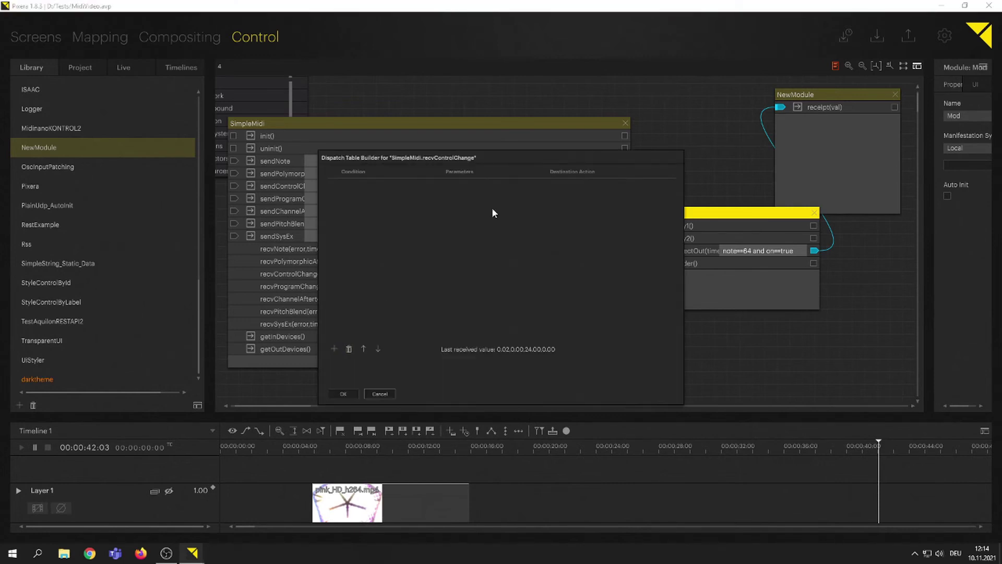
pyautogui.moveTo(461, 156); pyautogui.dragTo(592, 140)
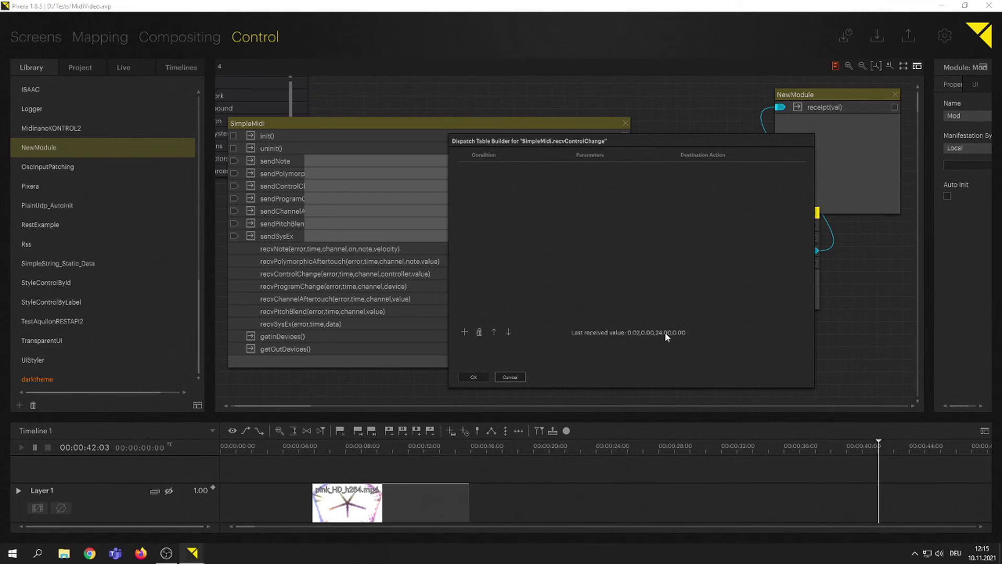
pyautogui.click(465, 333)
pyautogui.doubleClick(507, 173)
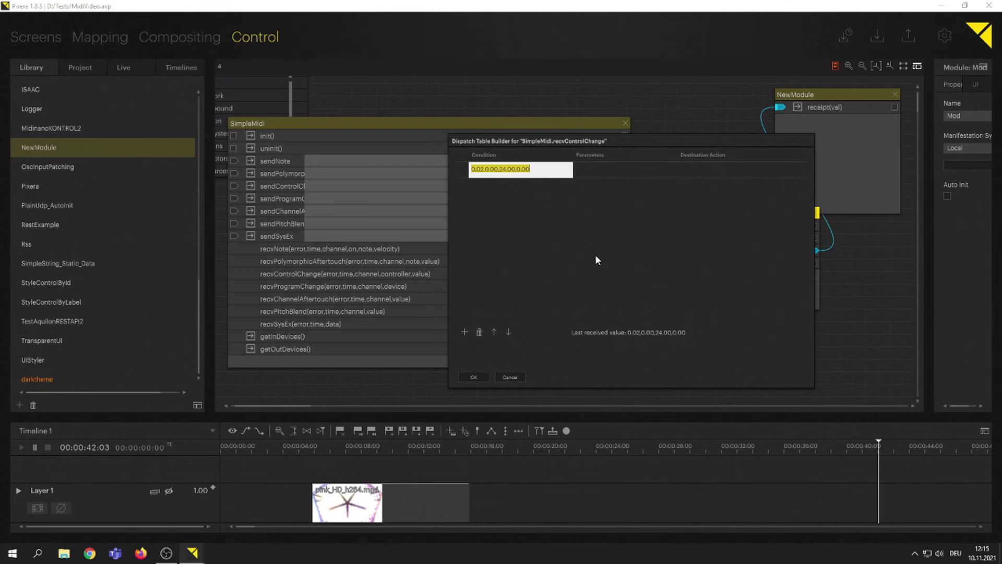
pyautogui.write('controller==24')
pyautogui.click(553, 229)
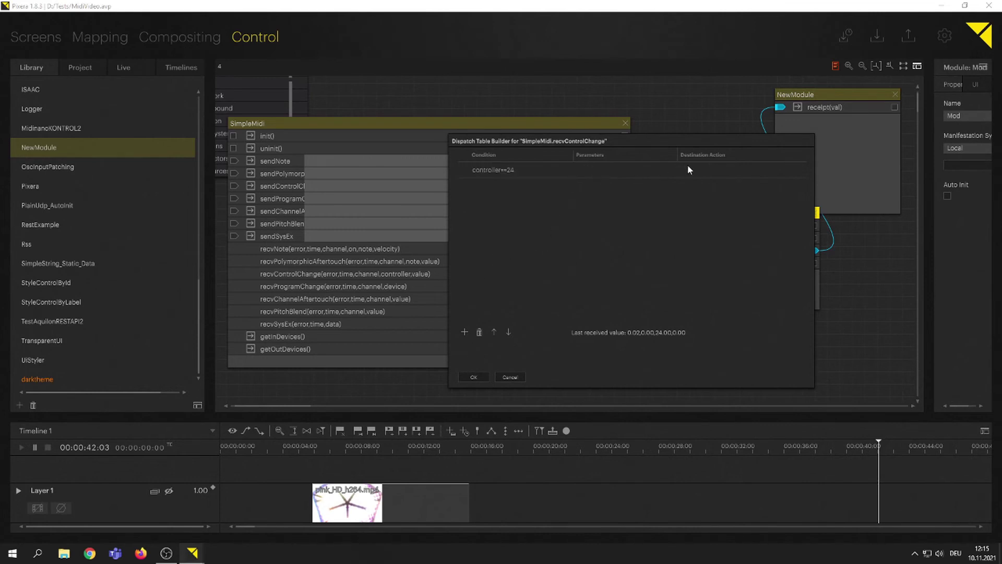
# Set the row's parameter to value and destination to Mod.Slider, then confirm the table
pyautogui.moveTo(681, 149); pyautogui.dragTo(513, 148)
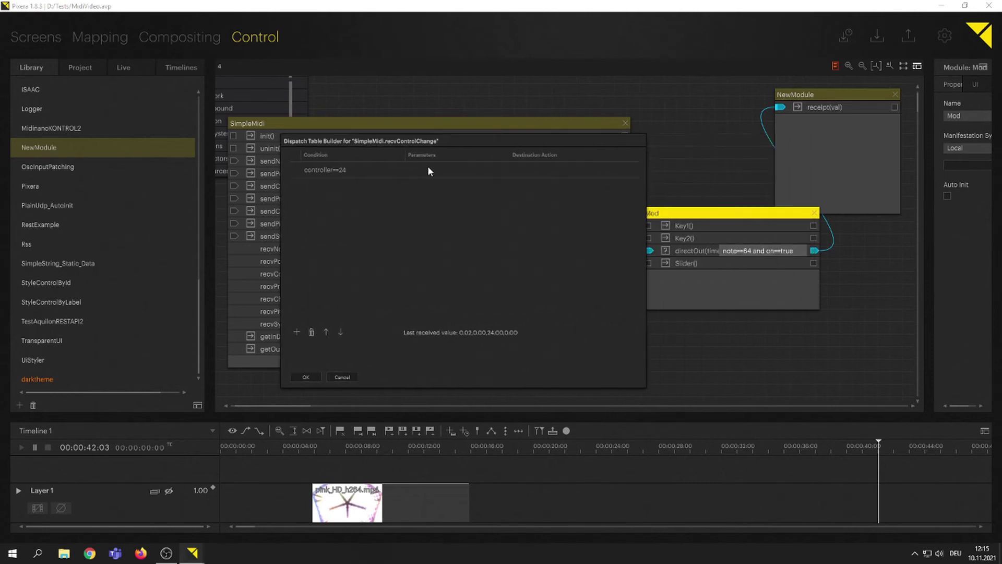
pyautogui.click(428, 166)
pyautogui.moveTo(447, 139); pyautogui.dragTo(704, 140)
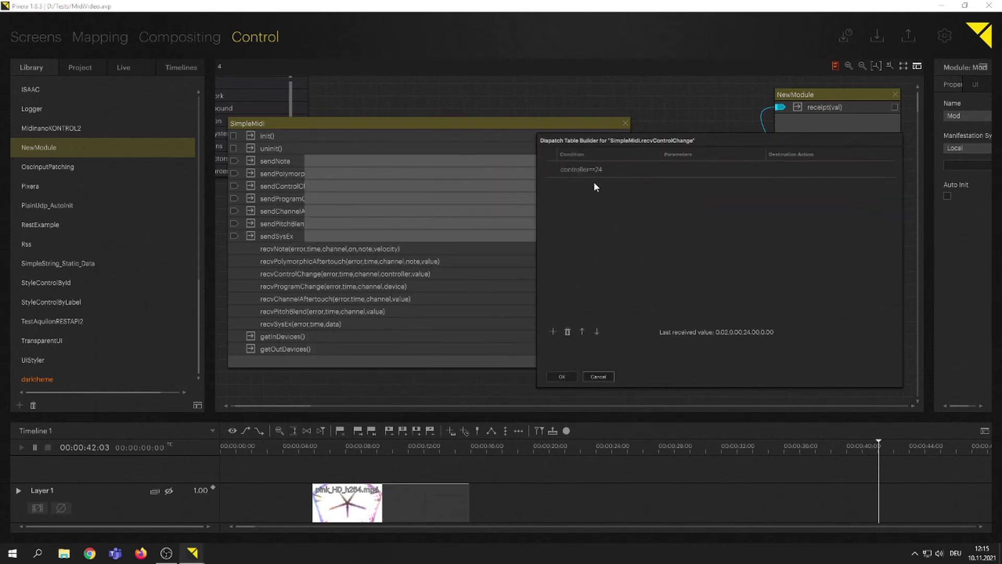
pyautogui.moveTo(621, 141); pyautogui.dragTo(422, 138)
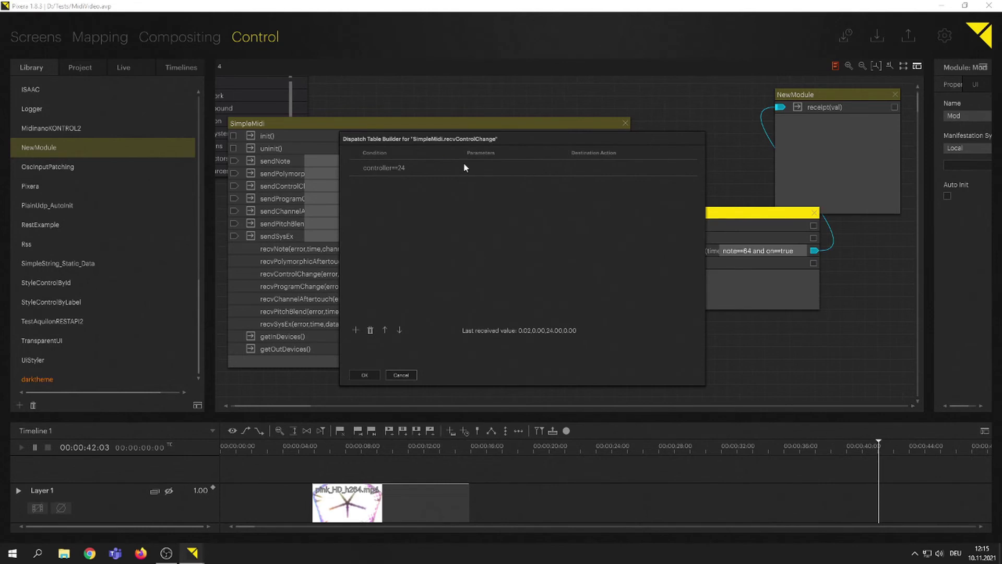
pyautogui.click(462, 166)
pyautogui.click(489, 166)
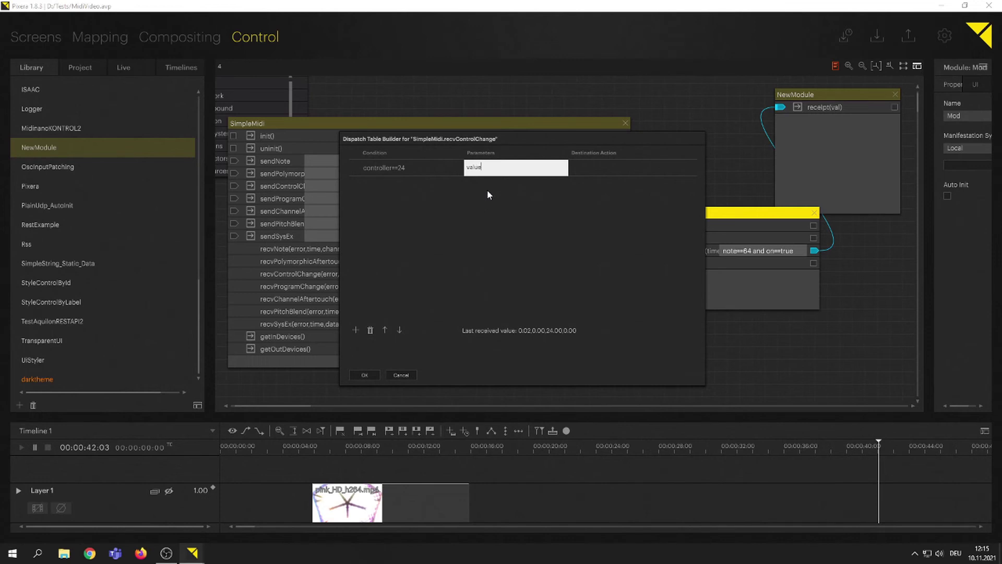
pyautogui.moveTo(524, 134); pyautogui.dragTo(401, 130)
pyautogui.click(486, 166)
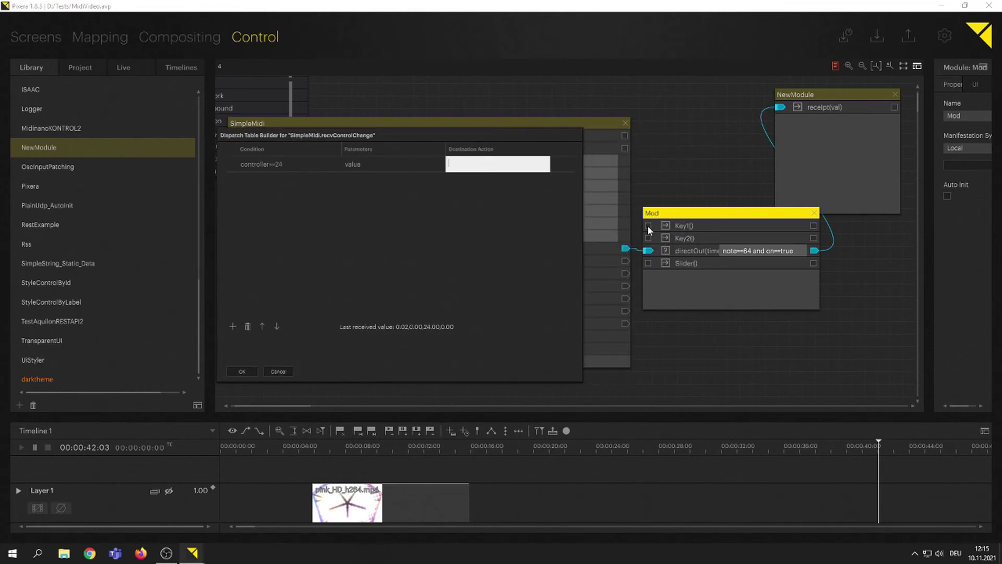
pyautogui.write('Mod.Slider')
pyautogui.press('BackSpace')
pyautogui.press('BackSpace')
pyautogui.press('BackSpace')
pyautogui.write('der')
pyautogui.press('Return')
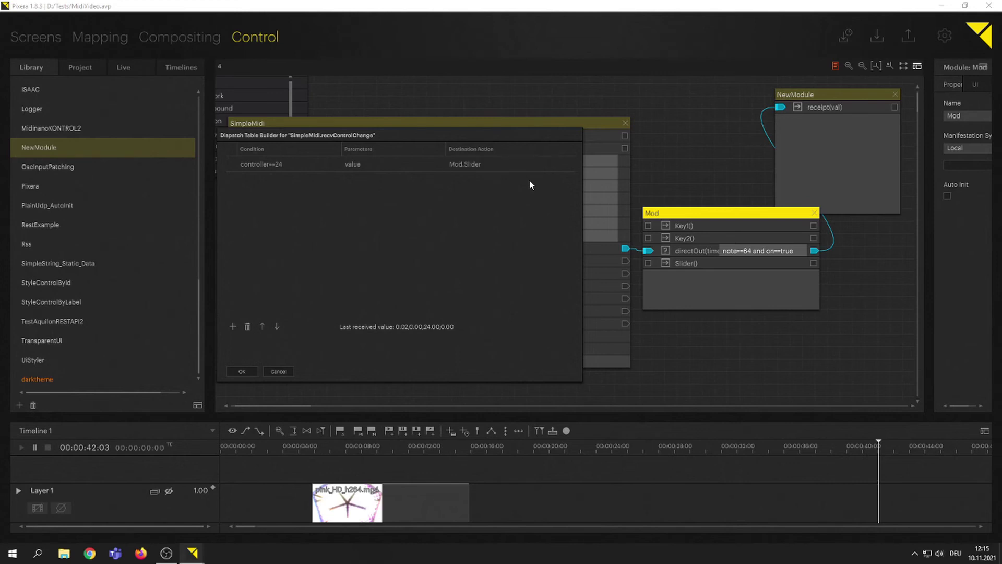
pyautogui.click(242, 371)
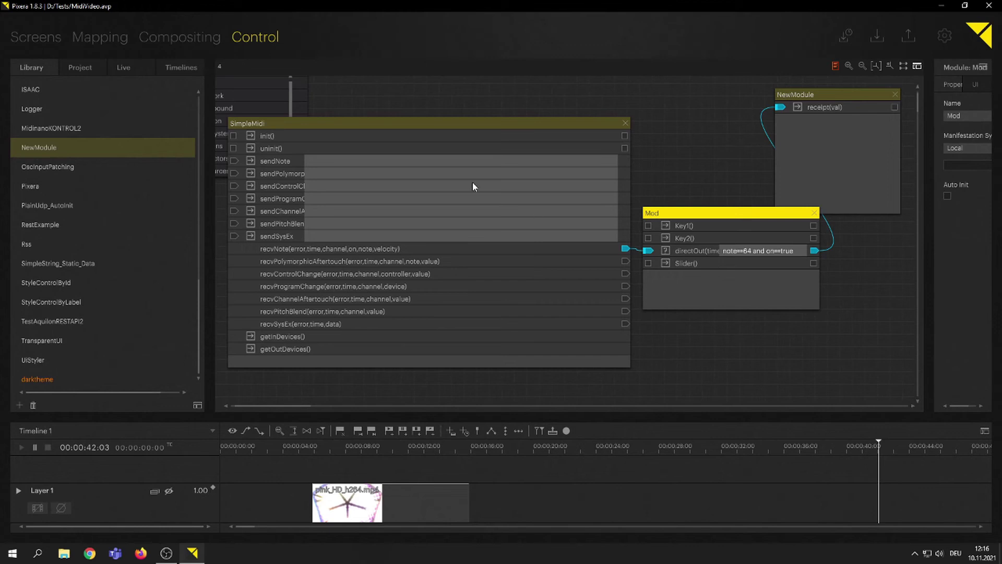
# Add a Range module from the Tools > Math library to the Control canvas
pyautogui.scroll(5, 94, 168)
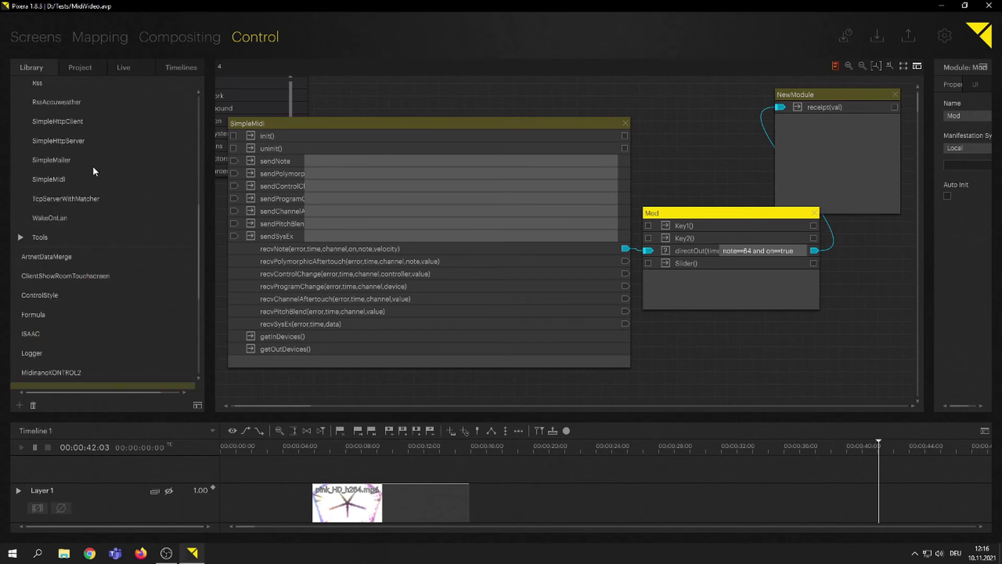
pyautogui.scroll(2, 97, 173)
pyautogui.scroll(-5, 93, 166)
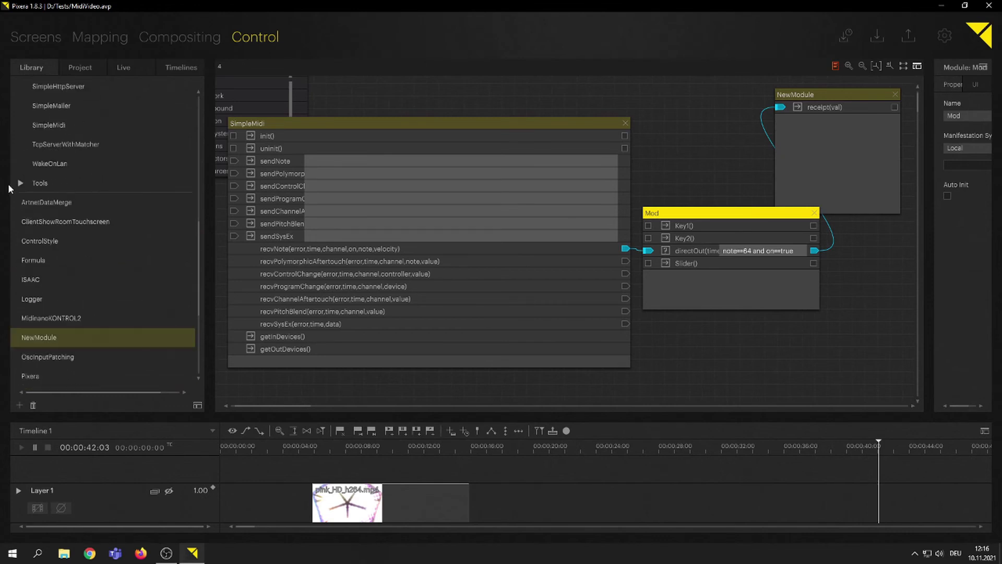
pyautogui.click(19, 183)
pyautogui.scroll(-3, 33, 197)
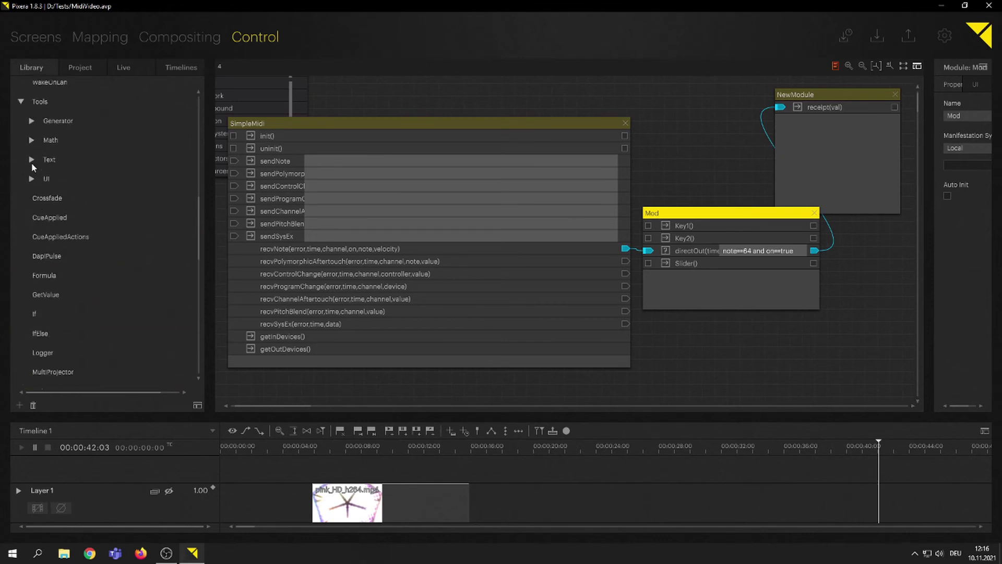
pyautogui.click(31, 142)
pyautogui.scroll(-3, 56, 246)
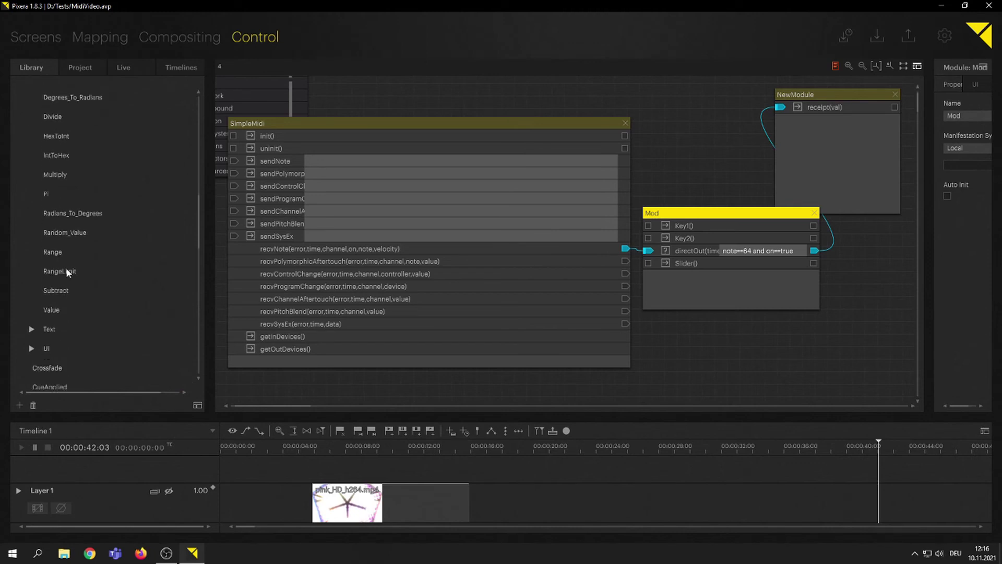
pyautogui.click(59, 252)
pyautogui.moveTo(59, 252); pyautogui.dragTo(777, 282)
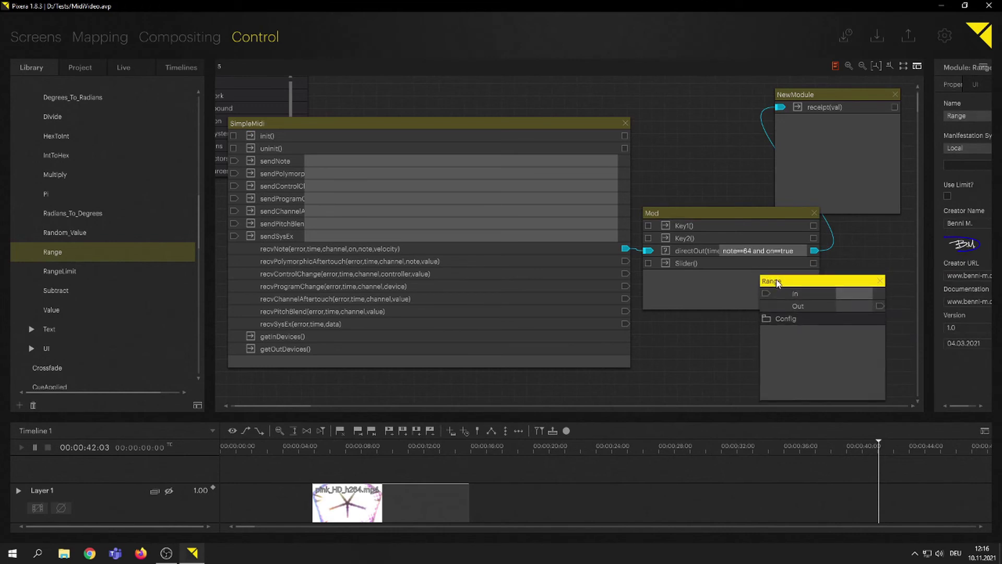
# Set Range to map 0–127 onto 0–1 and wire Mod's Slider() output into its input
pyautogui.click(766, 318)
pyautogui.click(850, 331)
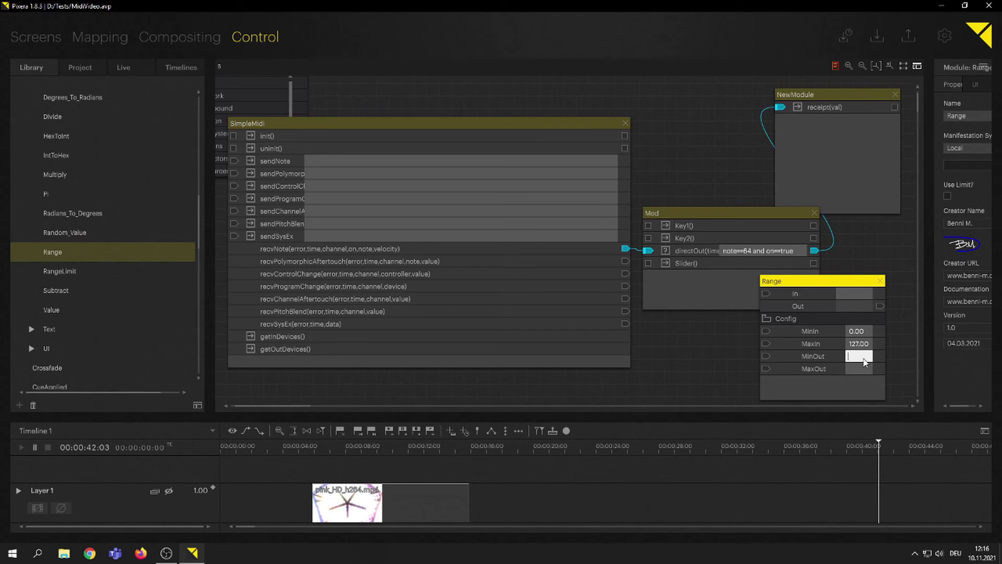
pyautogui.write('0')
pyautogui.click(860, 370)
pyautogui.write('1')
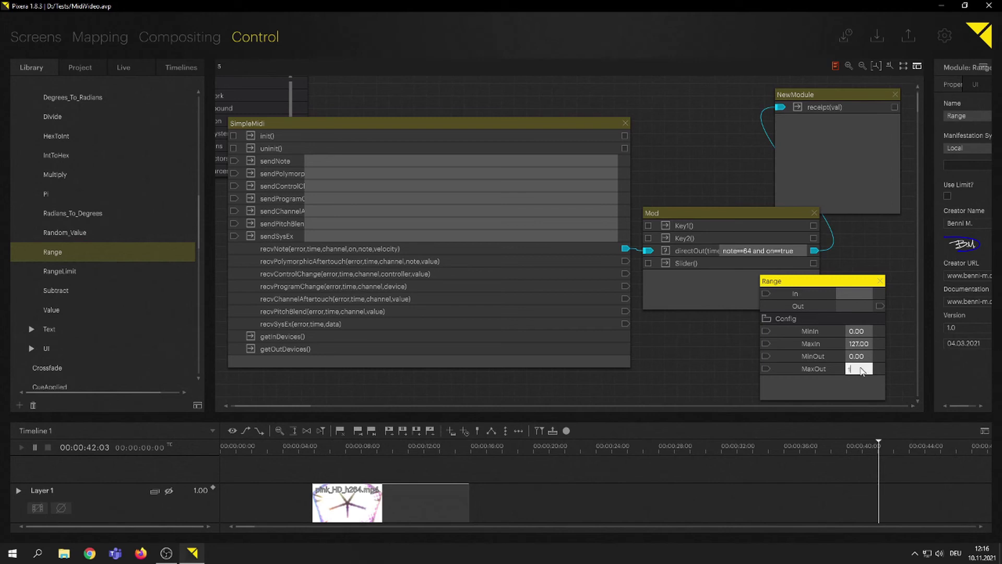
pyautogui.press('Return')
pyautogui.click(814, 264)
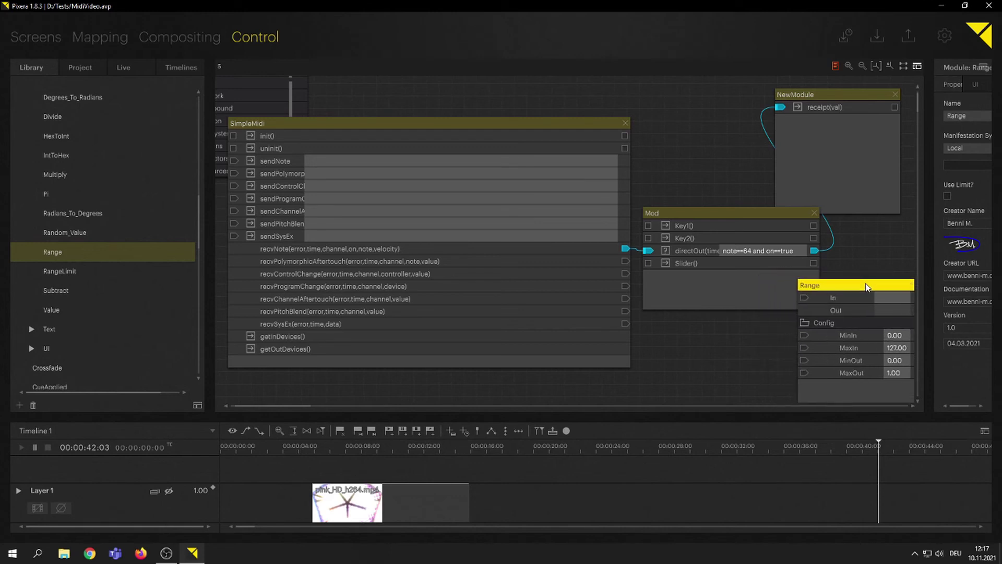
pyautogui.moveTo(814, 264); pyautogui.dragTo(745, 280)
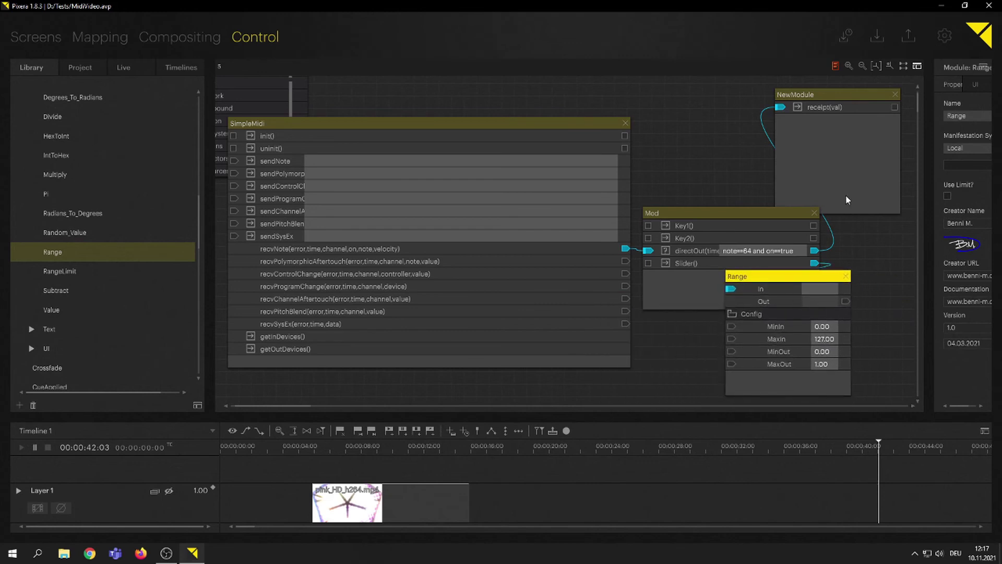
# Add a Timeline1(val) action to NewModule and wire Range's Out into its input
pyautogui.rightClick(826, 127)
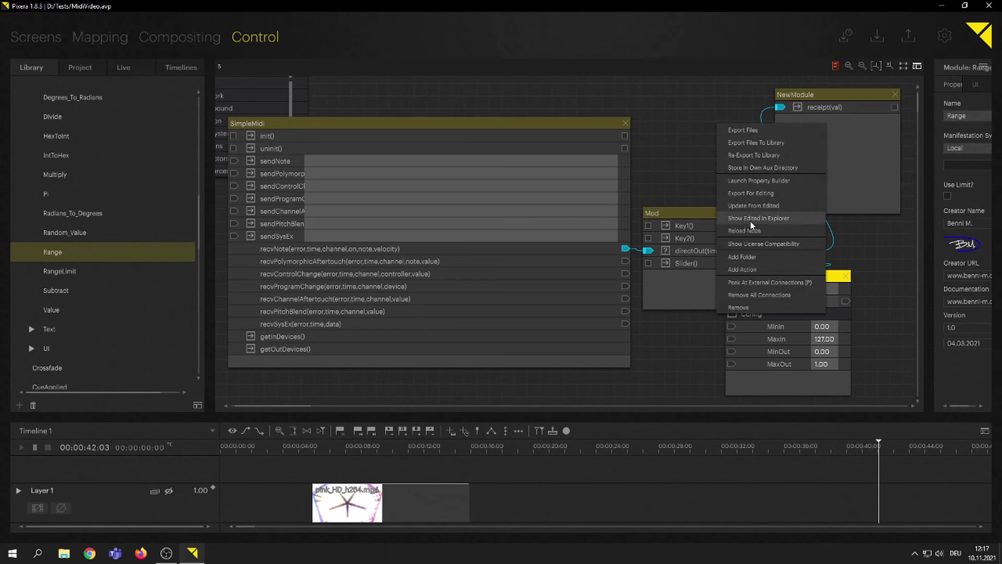
pyautogui.click(759, 269)
pyautogui.write('Tim')
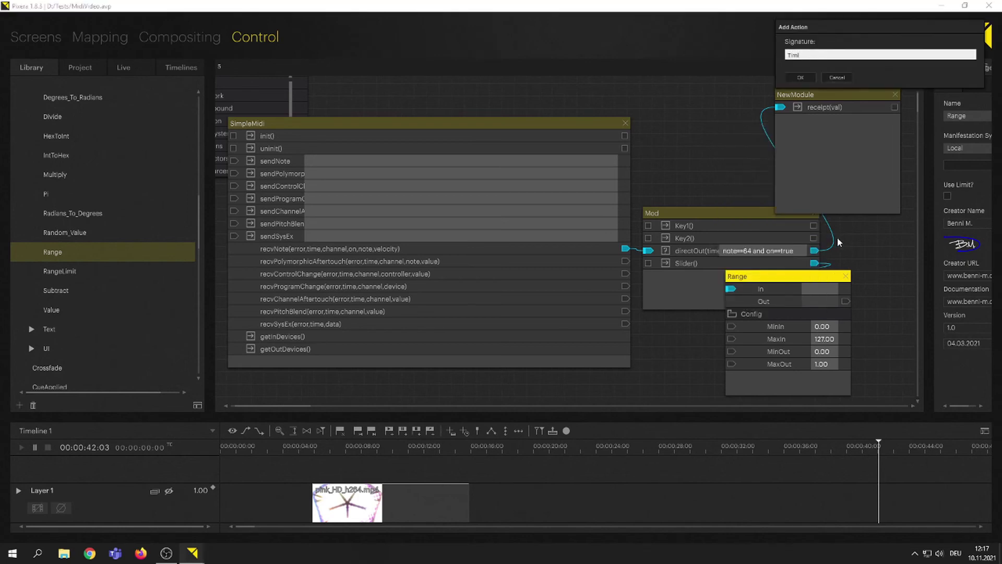
pyautogui.write('eline')
pyautogui.write('1(val')
pyautogui.press('Return')
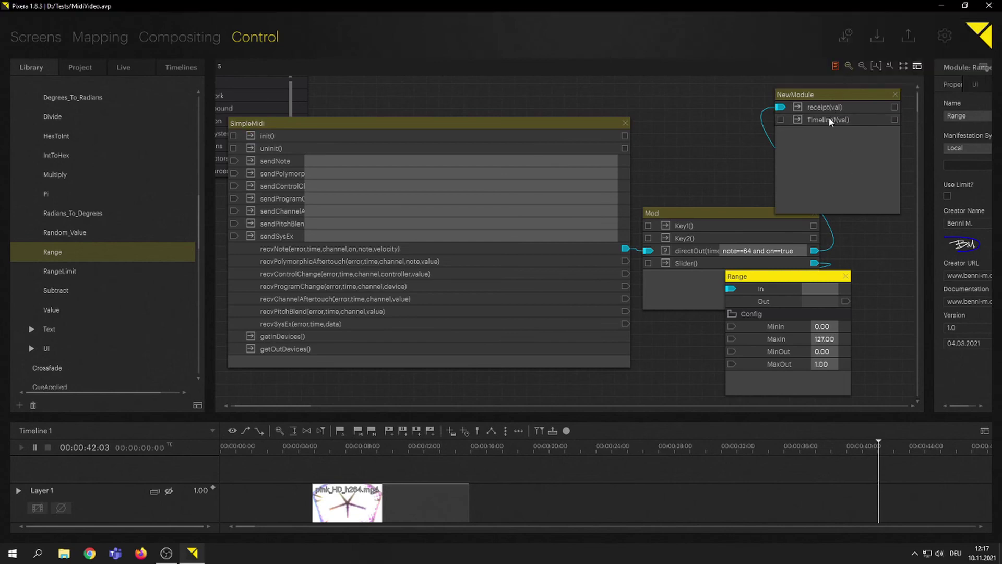
pyautogui.moveTo(843, 302); pyautogui.dragTo(780, 119)
# Show the Timeline1(val) action's code in block-building mode
pyautogui.moveTo(821, 93); pyautogui.dragTo(759, 90)
pyautogui.click(765, 117)
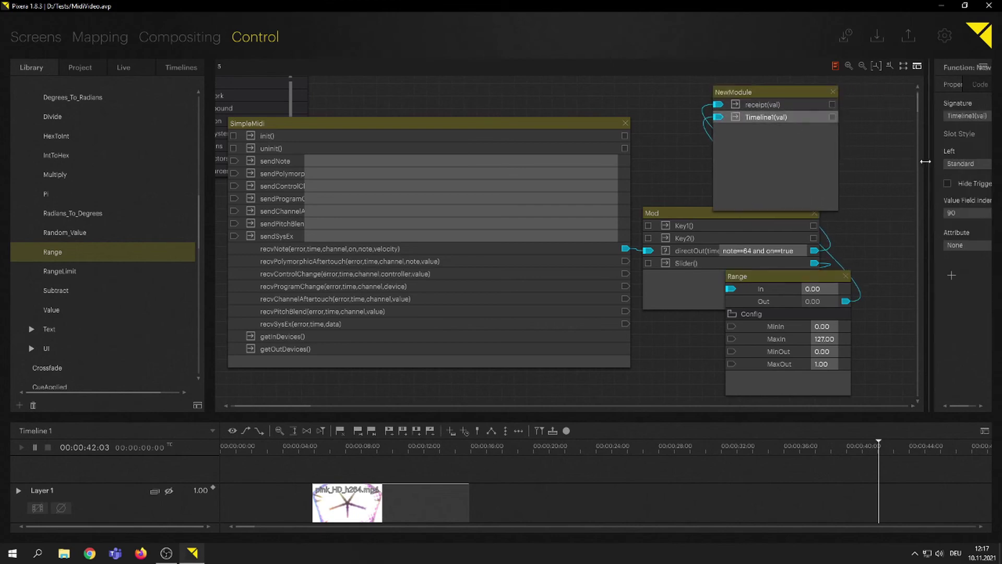
pyautogui.moveTo(930, 157); pyautogui.dragTo(864, 161)
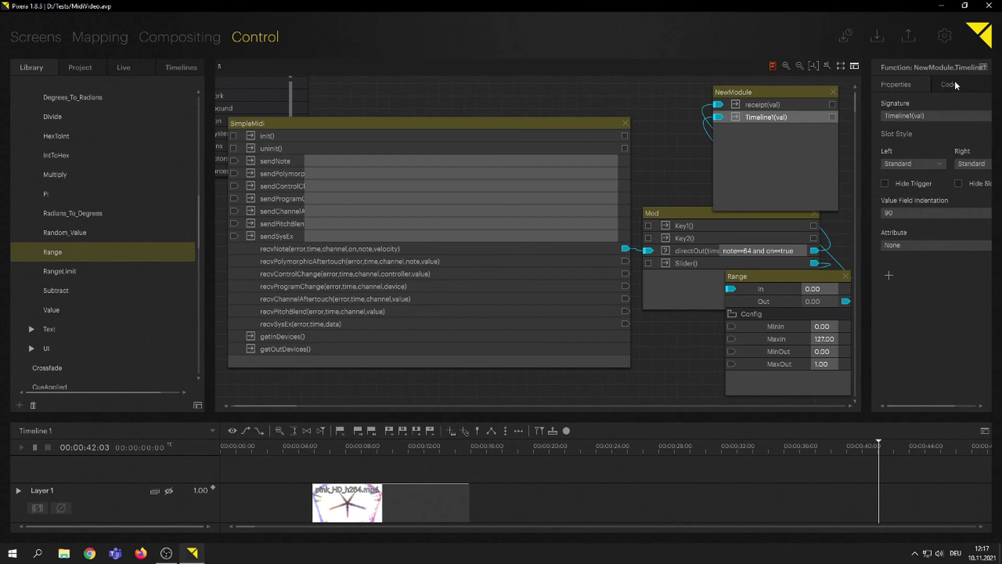
pyautogui.click(952, 82)
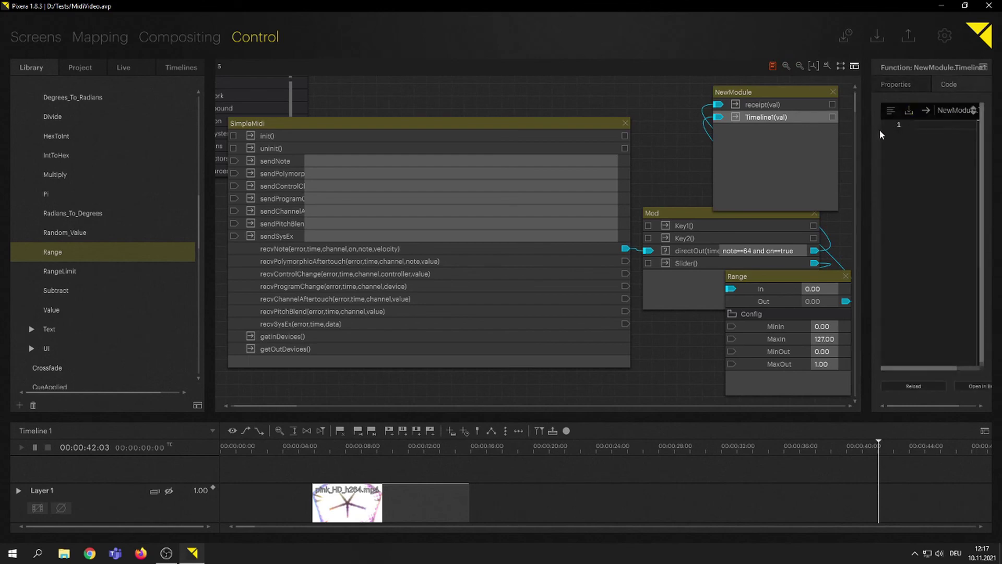
pyautogui.moveTo(866, 136); pyautogui.dragTo(812, 145)
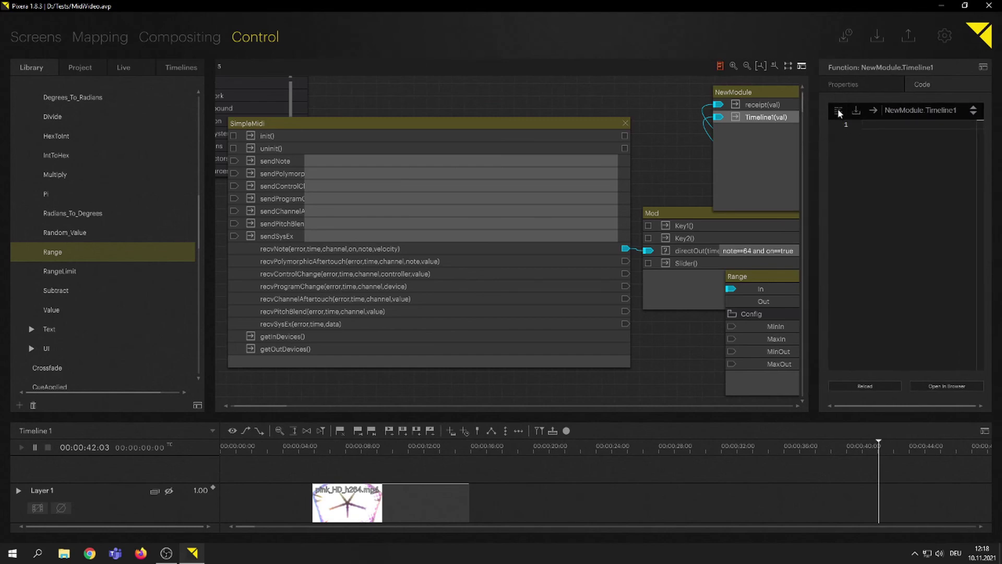
pyautogui.click(838, 111)
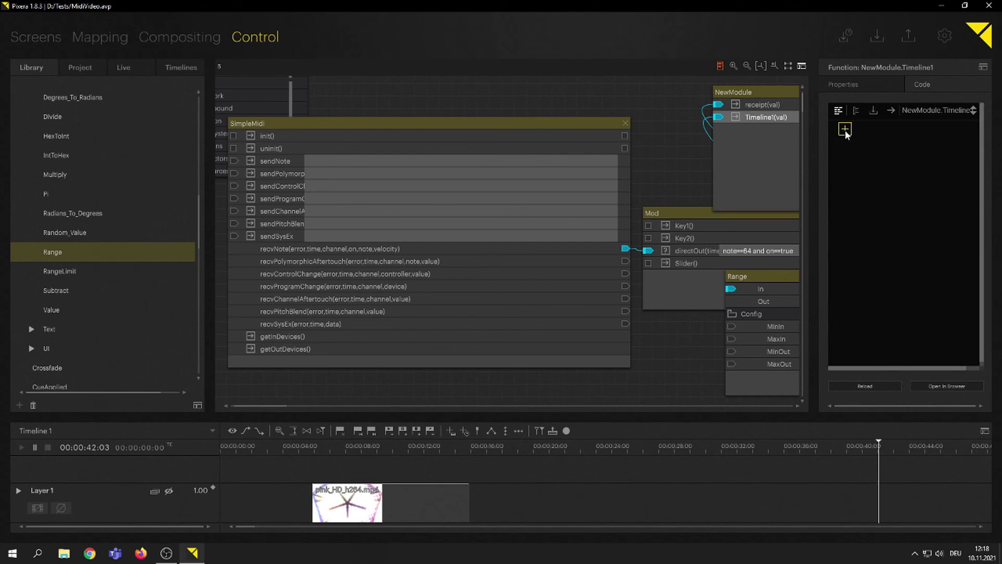
# Build the block chain Pixera > Timelines > Timeline 1 > setOpacity
pyautogui.click(845, 129)
pyautogui.click(870, 131)
pyautogui.click(896, 229)
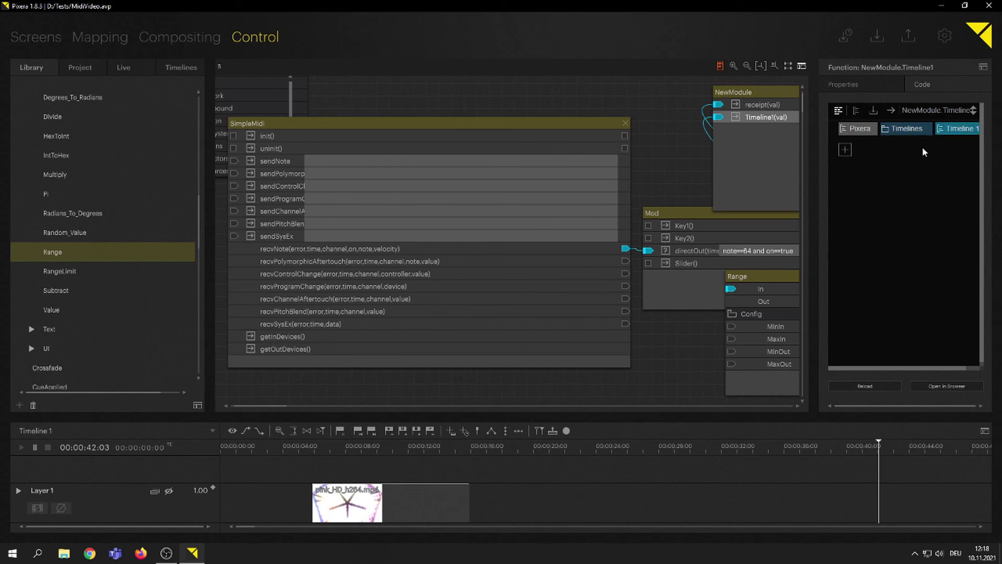
pyautogui.click(815, 142)
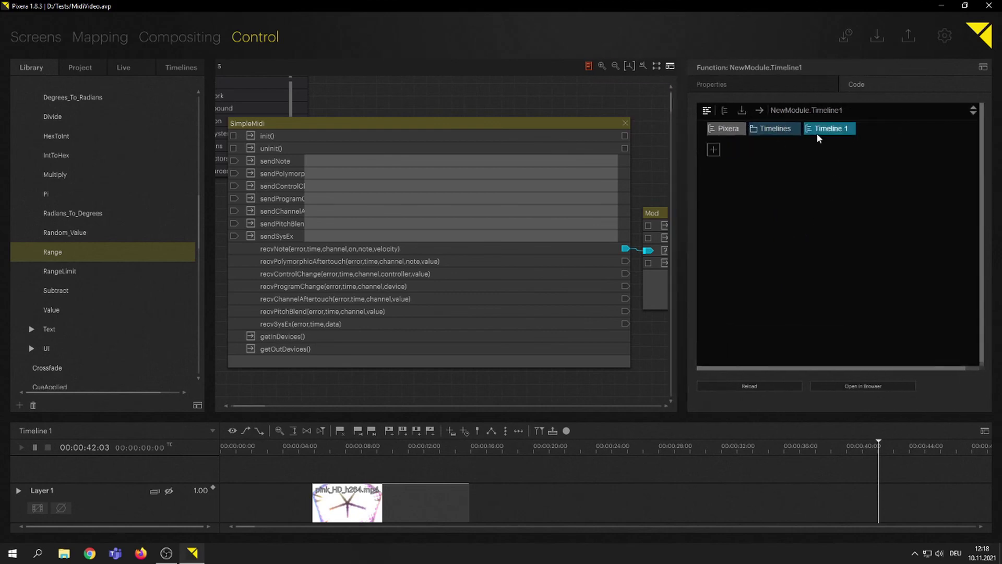
pyautogui.click(817, 134)
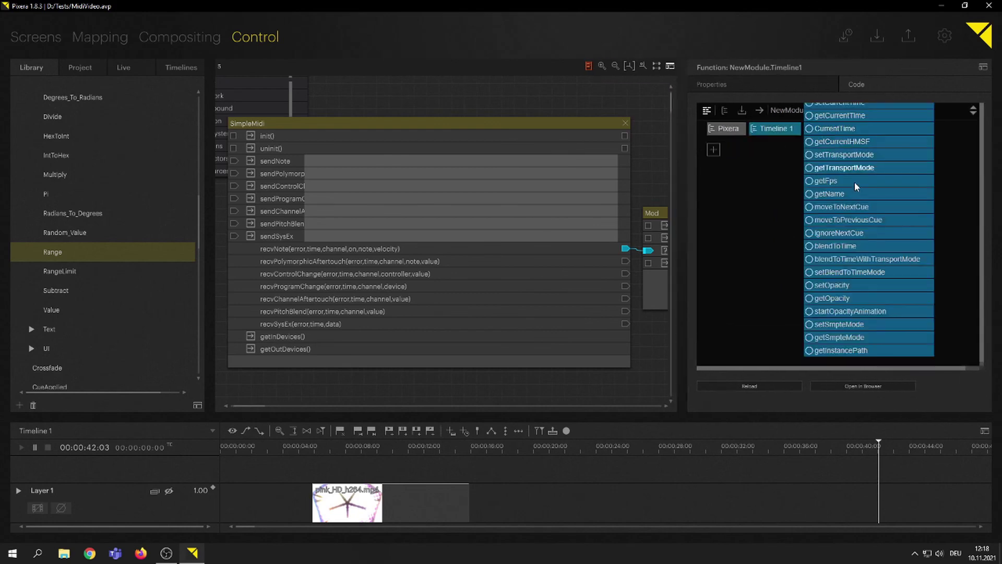
pyautogui.click(808, 288)
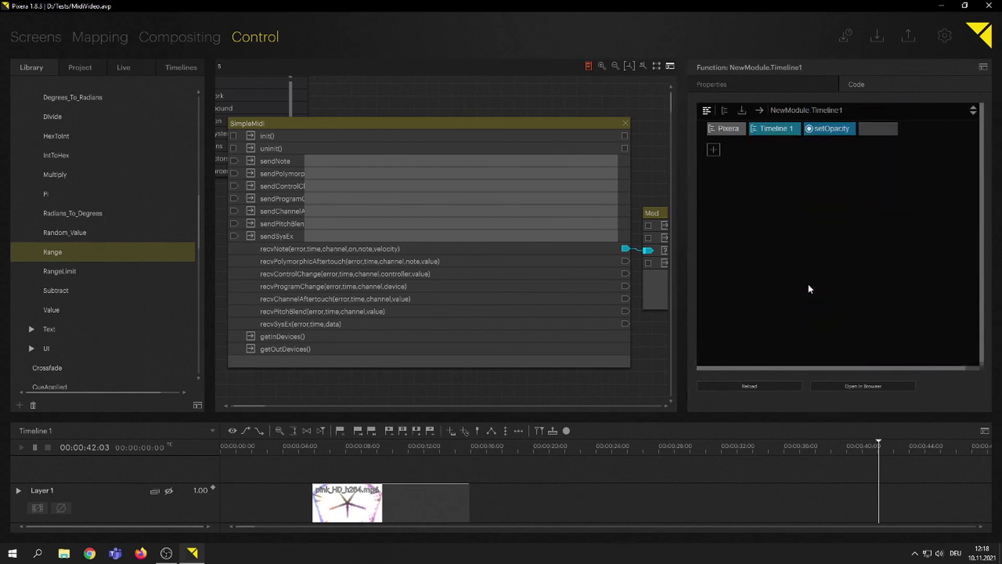
# In the text code view, change setOpacity(0) to setOpacity(val) and widen the panels
pyautogui.click(706, 111)
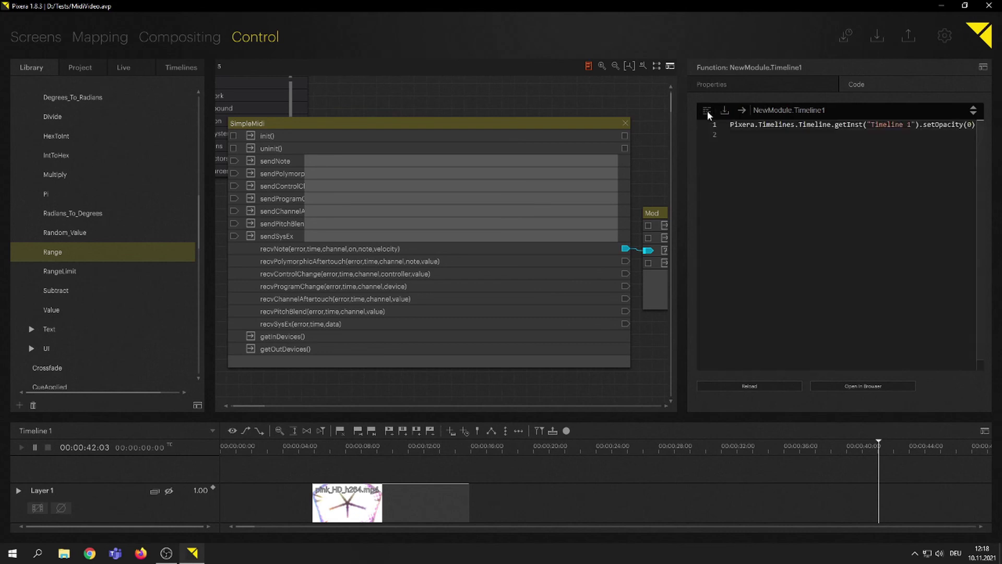
pyautogui.moveTo(682, 155); pyautogui.dragTo(882, 155)
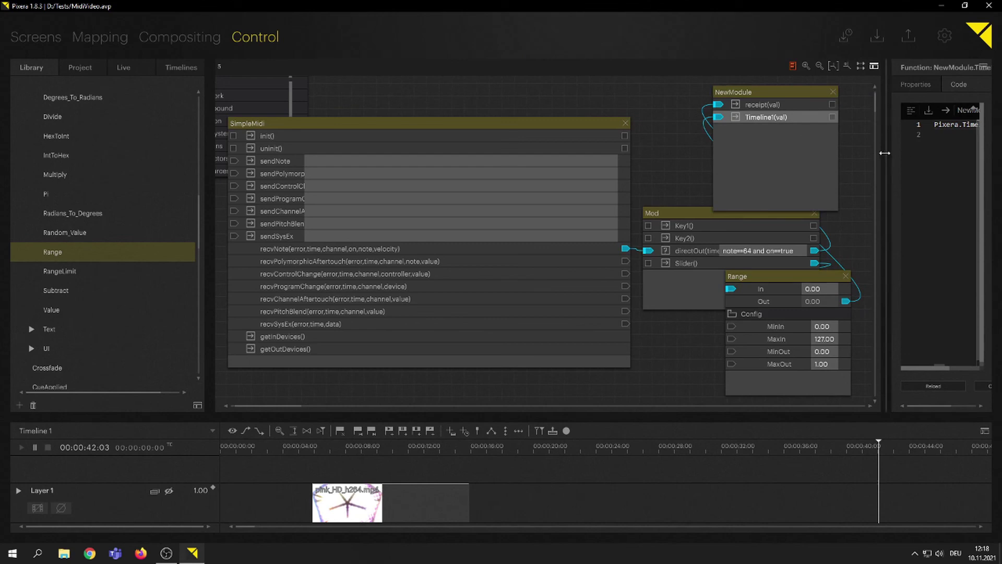
pyautogui.moveTo(886, 152); pyautogui.dragTo(613, 144)
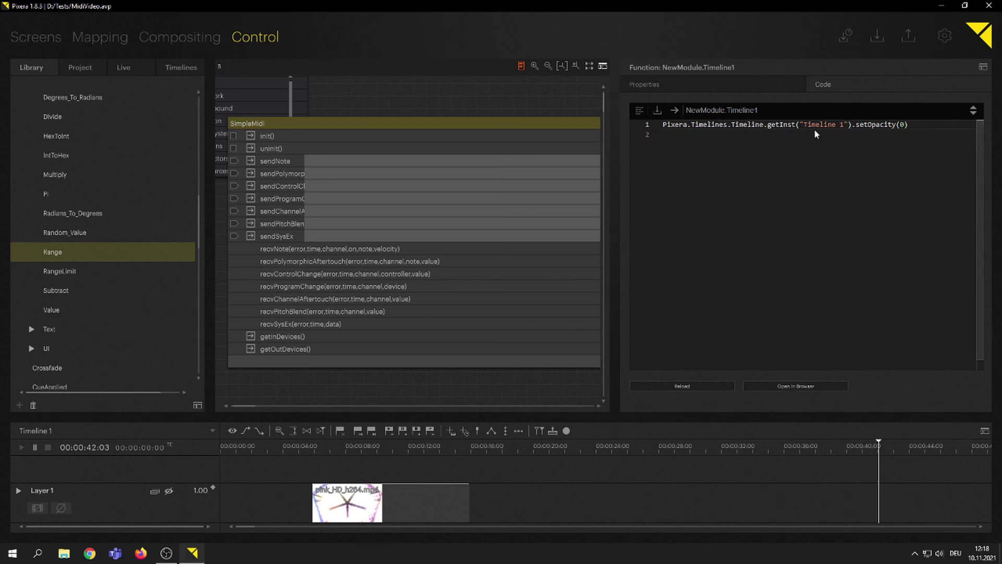
pyautogui.click(904, 123)
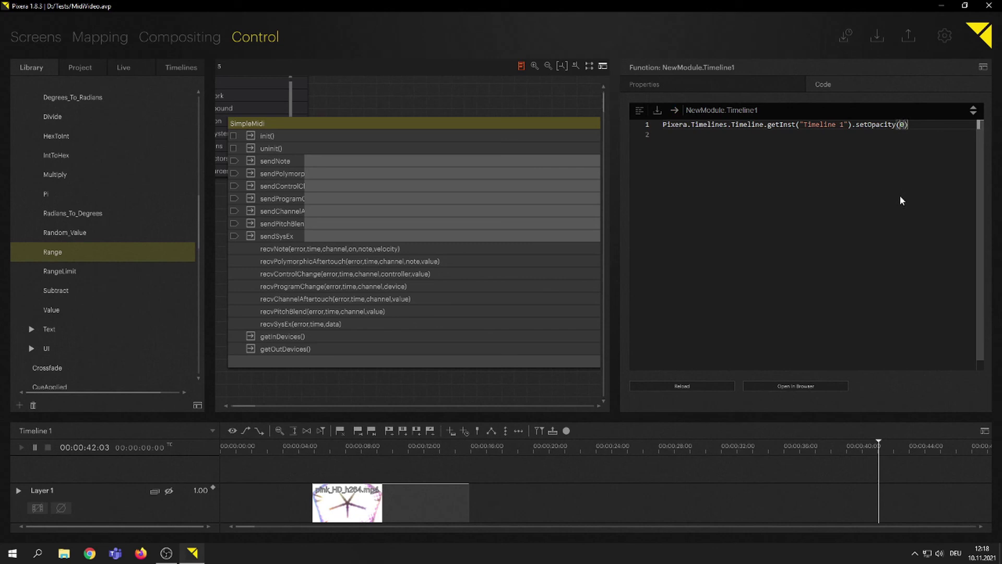
pyautogui.press('BackSpace')
pyautogui.write('val')
pyautogui.moveTo(617, 169); pyautogui.dragTo(715, 169)
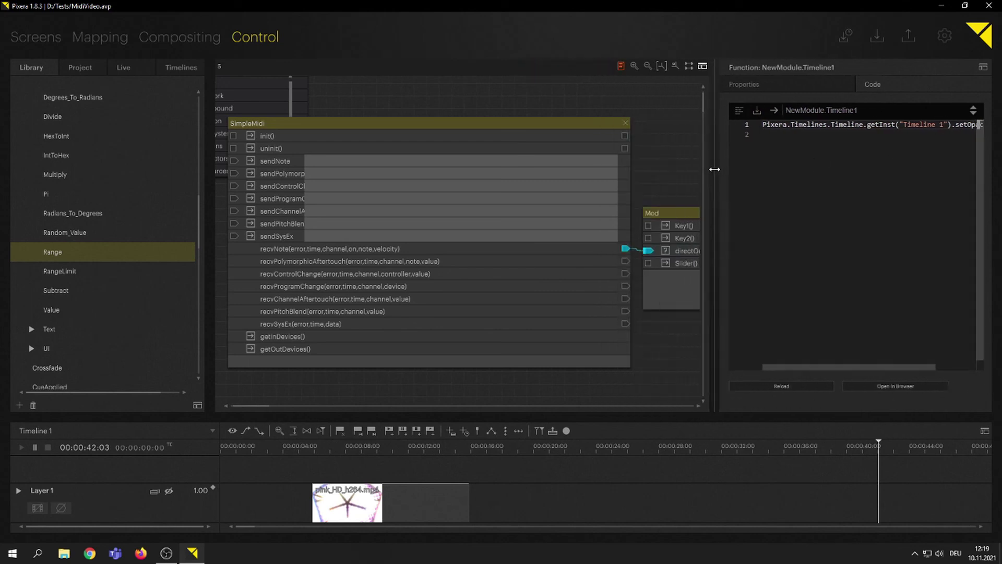
pyautogui.moveTo(714, 211); pyautogui.dragTo(864, 218)
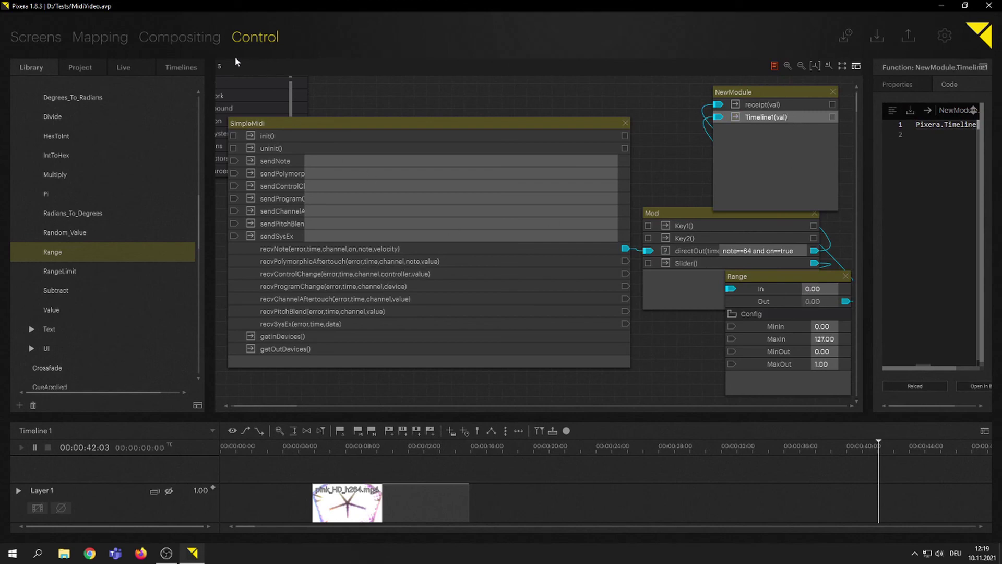
pyautogui.click(341, 447)
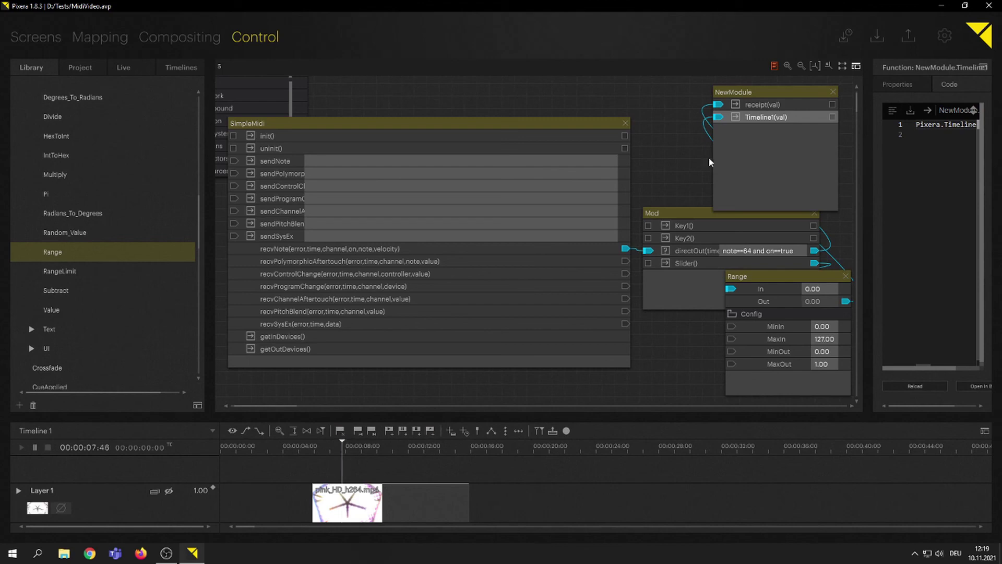
pyautogui.click(203, 35)
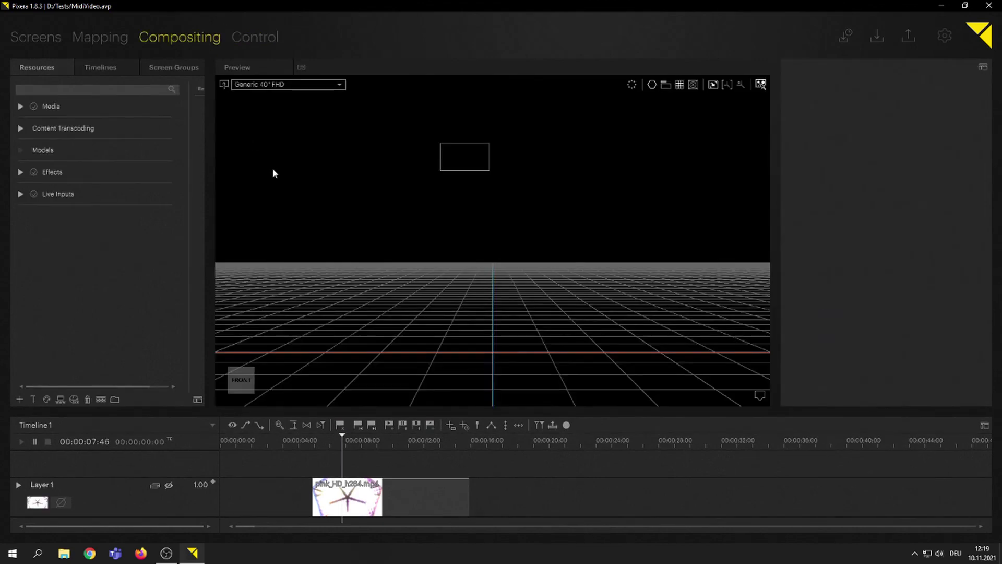
pyautogui.click(96, 68)
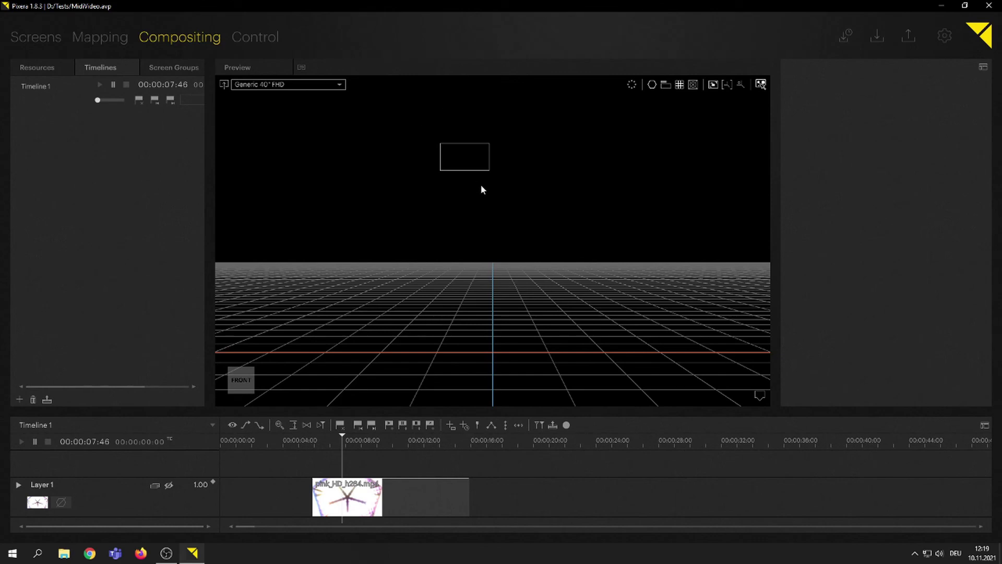
pyautogui.scroll(5, 478, 150)
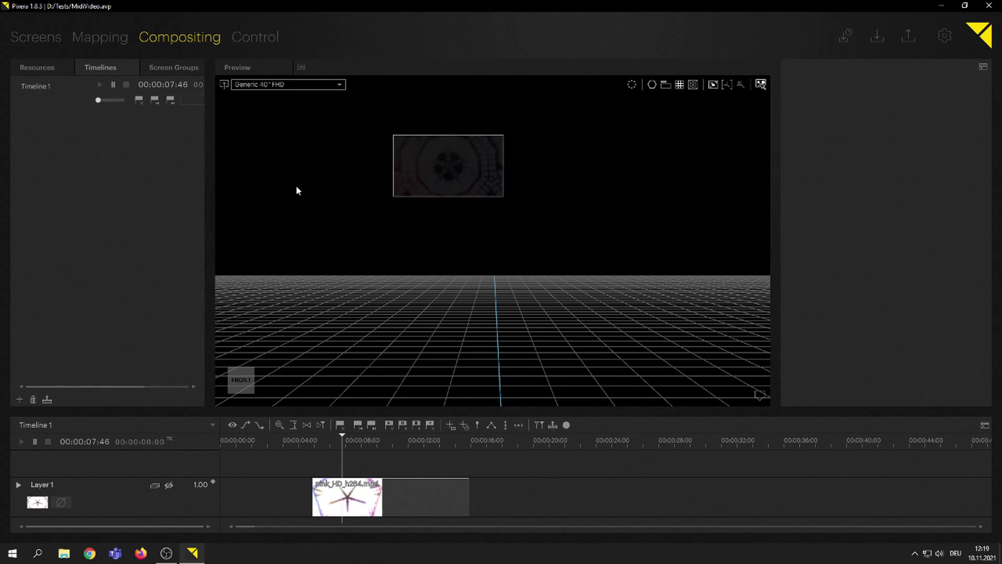
pyautogui.click(269, 36)
pyautogui.moveTo(859, 235); pyautogui.dragTo(919, 229)
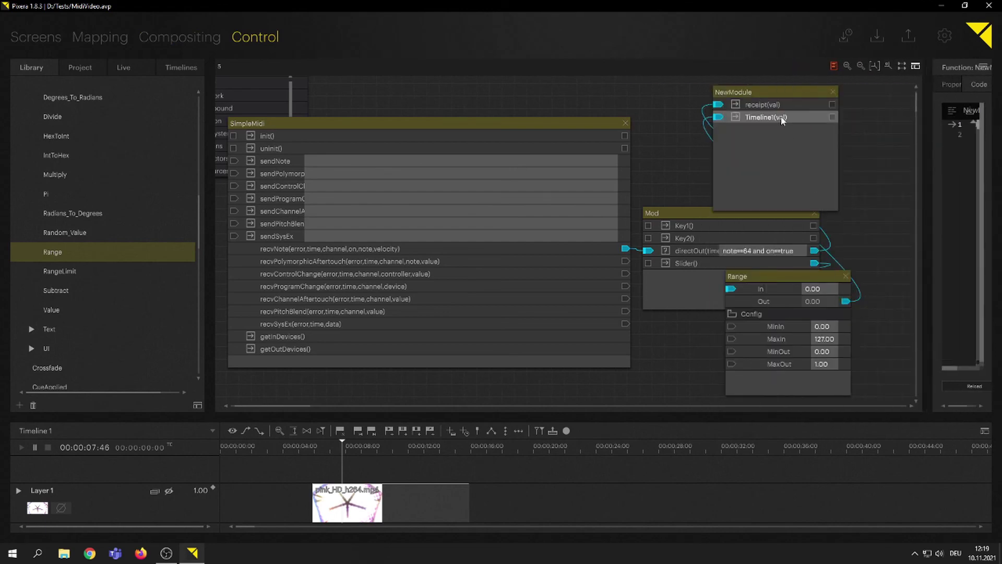
# Move the NewModule node right and down on the Control canvas
pyautogui.moveTo(773, 90); pyautogui.dragTo(857, 107)
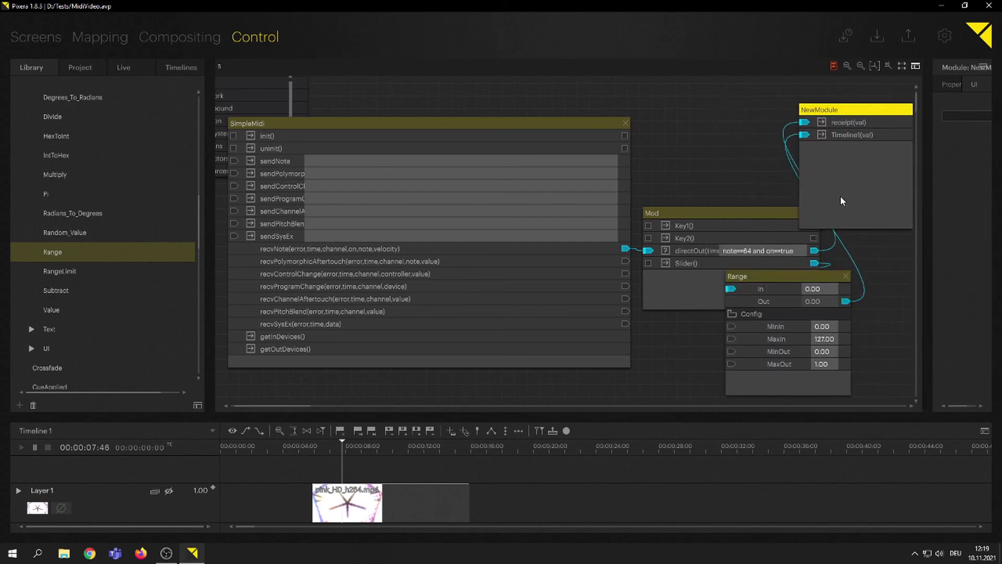